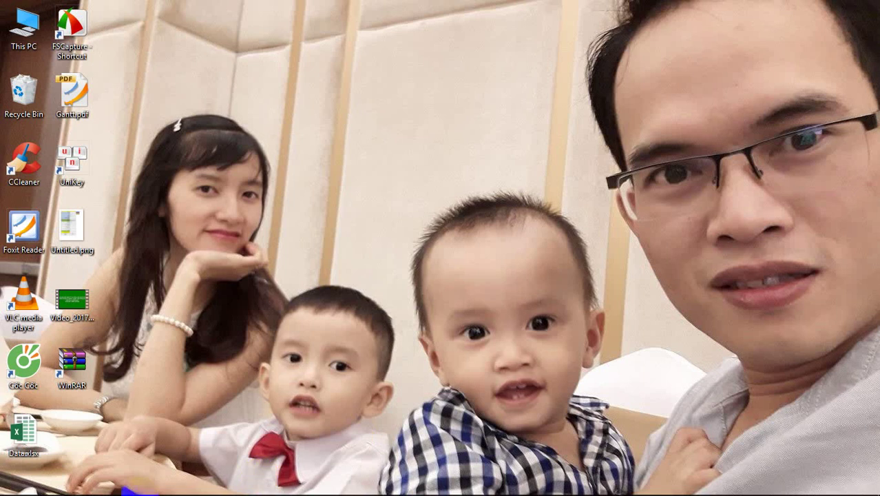
Bring the Excel window with 'Bao cao voi Gian do Gantt tu dong.xlsx' up, maximized
{"action": "left_click", "coordinate": [104, 488]}
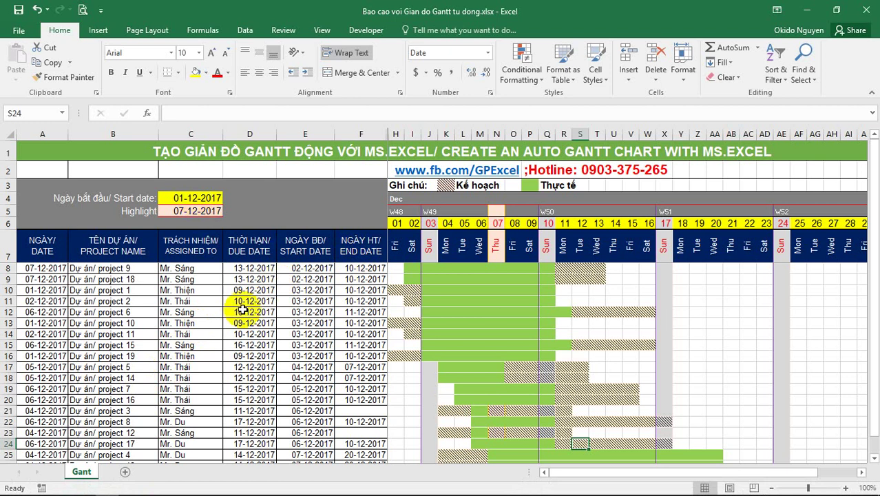
{"action": "scroll", "coordinate": [473, 315], "scroll_direction": "right", "scroll_amount": 2}
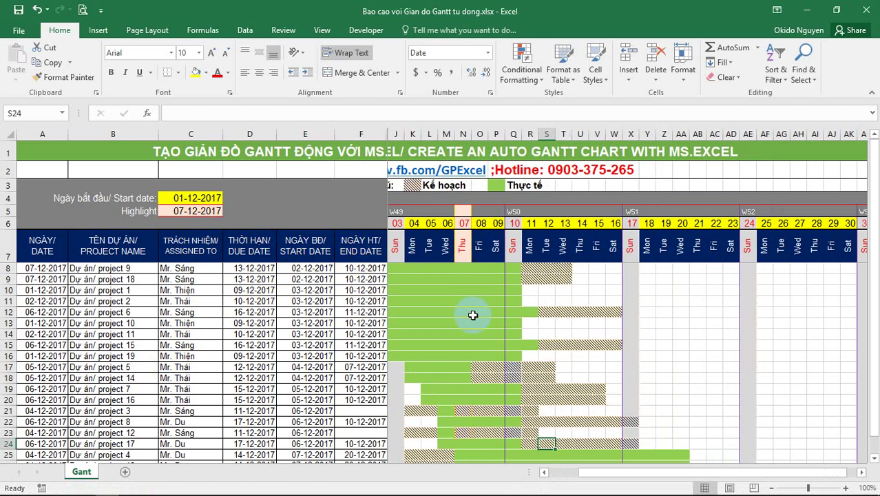
{"action": "scroll", "coordinate": [473, 315], "scroll_direction": "left", "scroll_amount": 2}
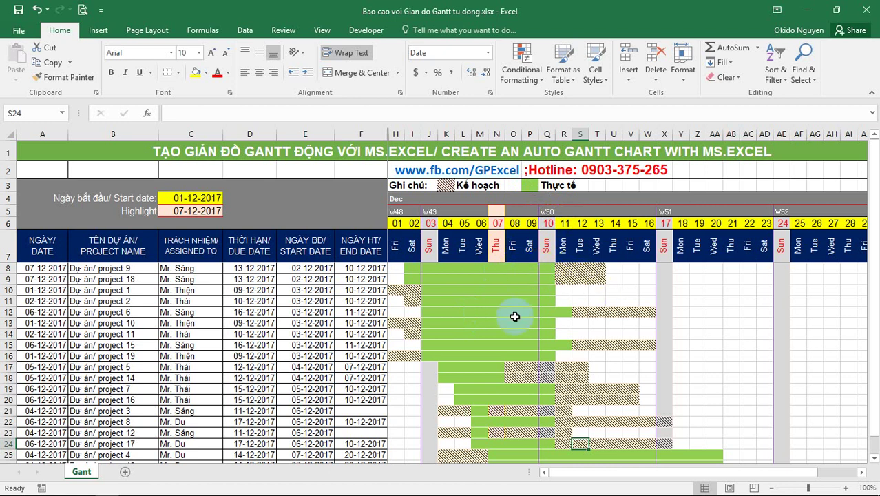
{"action": "left_click", "coordinate": [176, 198]}
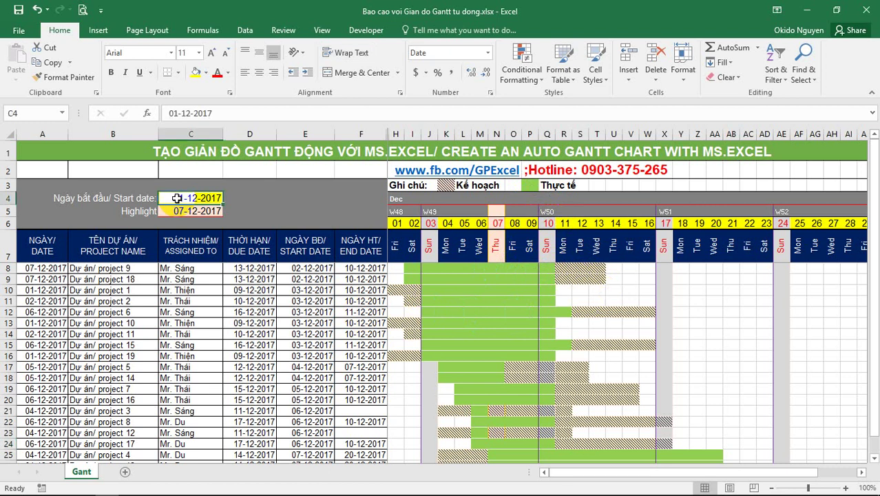
{"action": "double_click", "coordinate": [176, 199]}
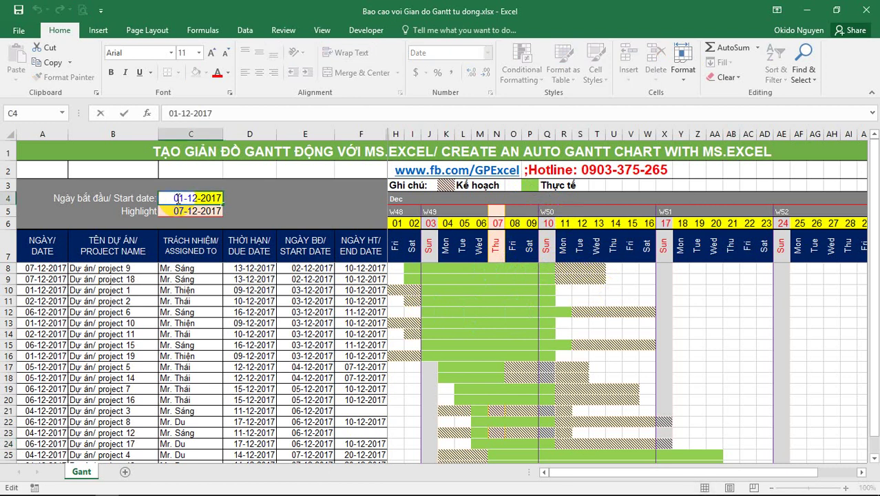
{"action": "key", "text": "BackSpace"}
{"action": "type", "text": "1"}
{"action": "key", "text": "Return"}
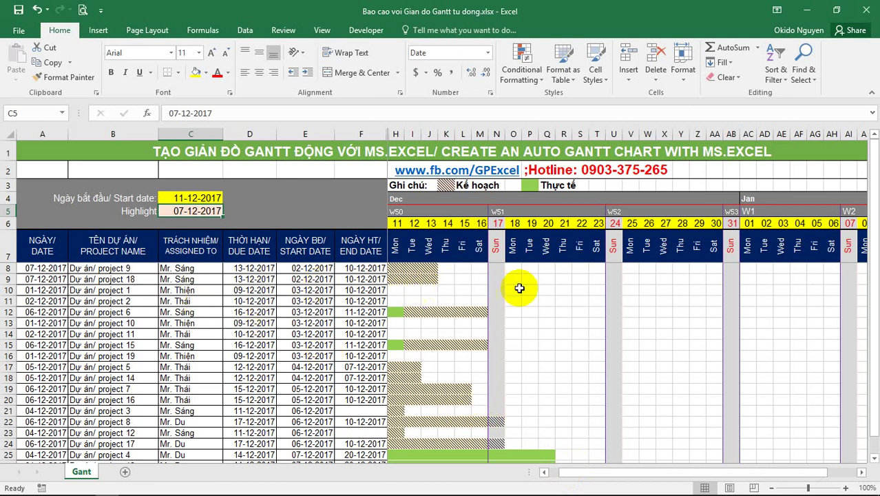
{"action": "scroll", "coordinate": [531, 289], "scroll_direction": "right", "scroll_amount": 3}
{"action": "scroll", "coordinate": [531, 289], "scroll_direction": "left", "scroll_amount": 3}
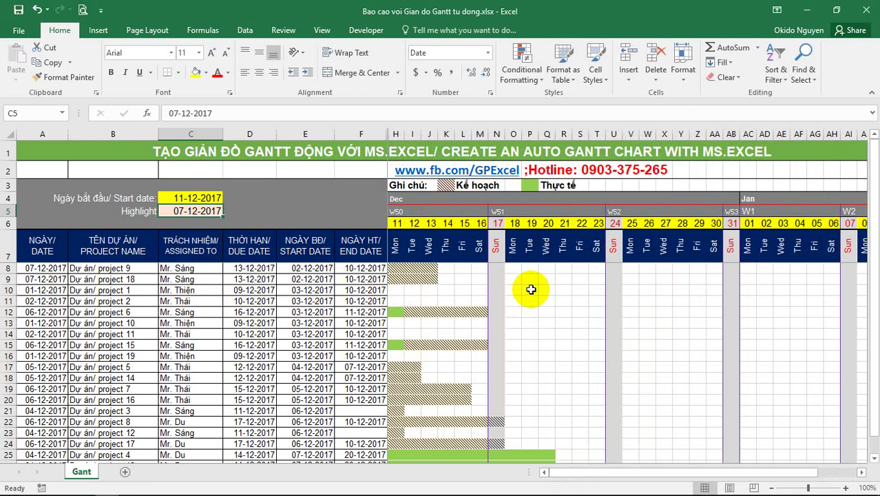
{"action": "scroll", "coordinate": [531, 290], "scroll_direction": "right", "scroll_amount": 1}
{"action": "scroll", "coordinate": [530, 289], "scroll_direction": "left", "scroll_amount": 1}
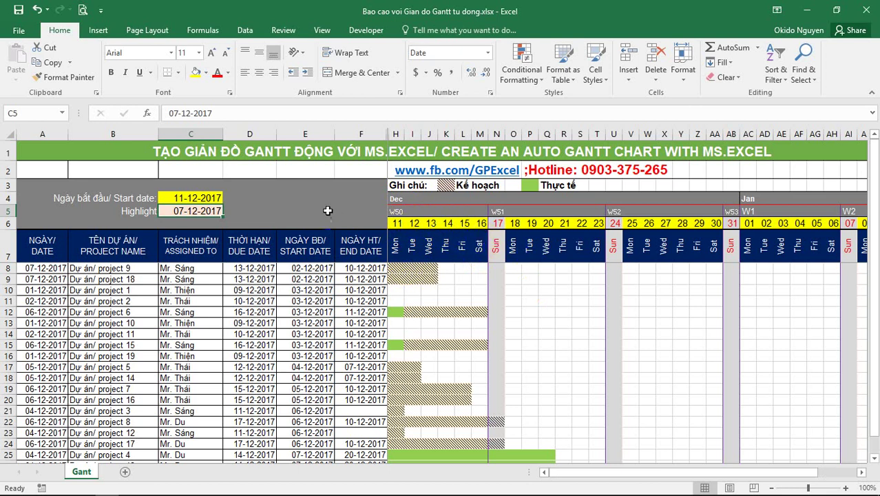
{"action": "double_click", "coordinate": [178, 197]}
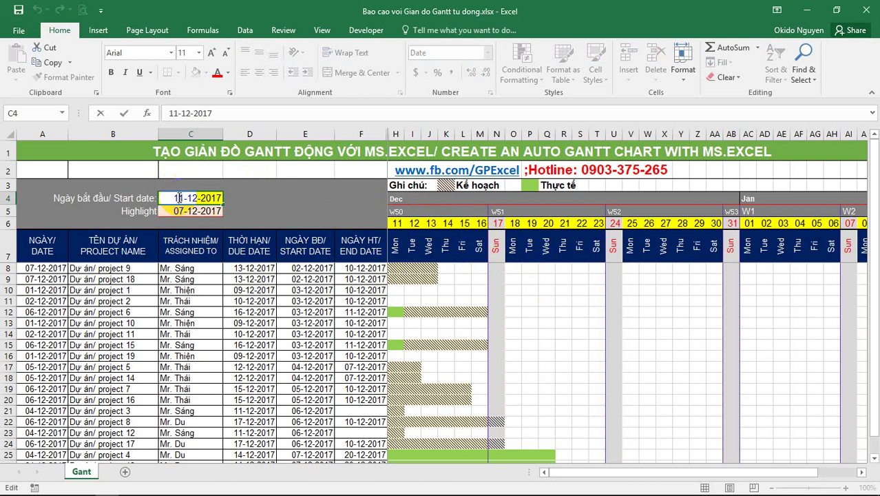
{"action": "key", "text": "BackSpace"}
{"action": "key", "text": "Return"}
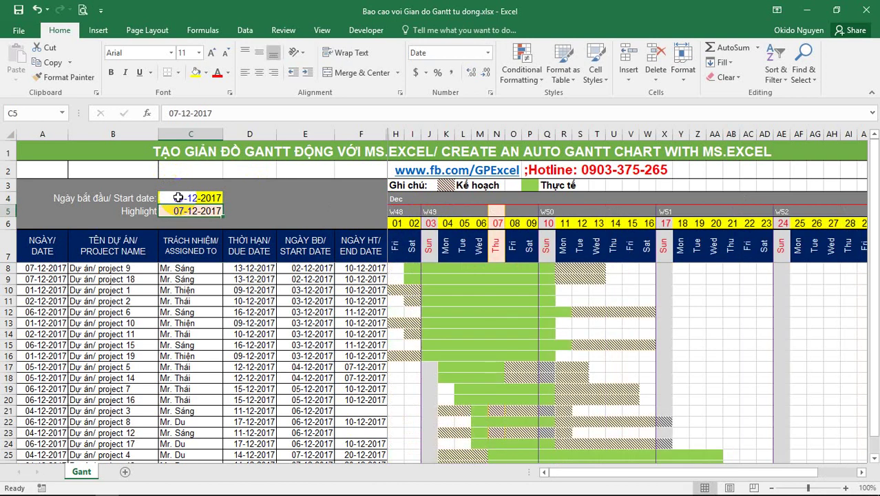
{"action": "left_click", "coordinate": [150, 279]}
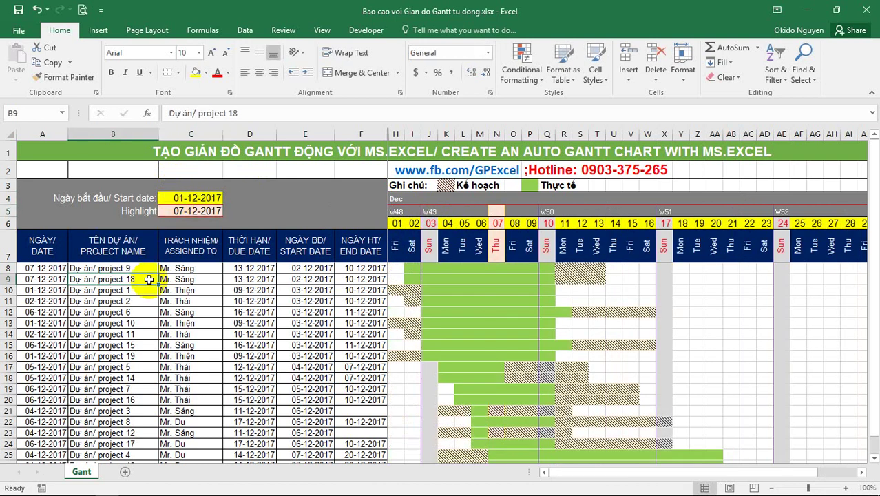
{"action": "left_click", "coordinate": [28, 312]}
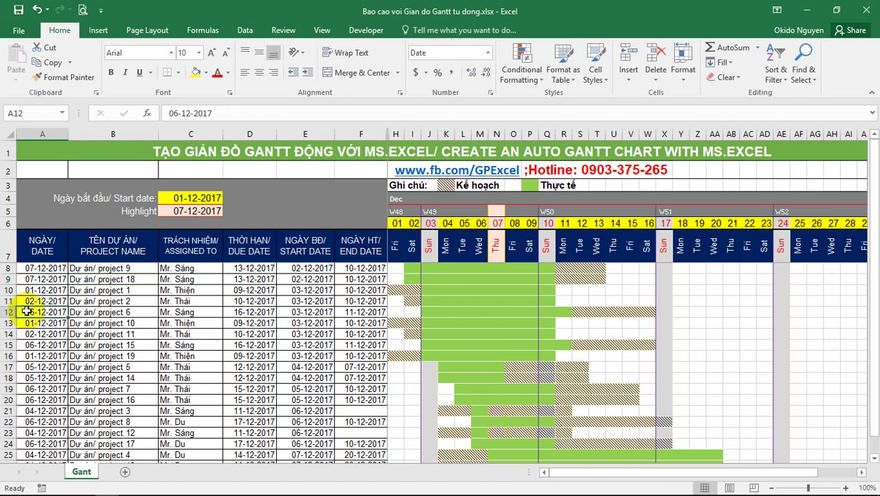
{"action": "left_click", "coordinate": [47, 278]}
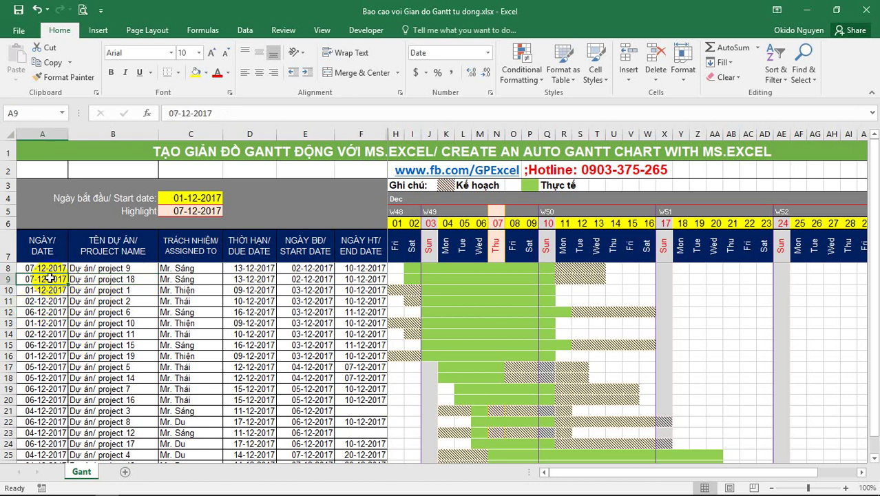
{"action": "left_click", "coordinate": [55, 268]}
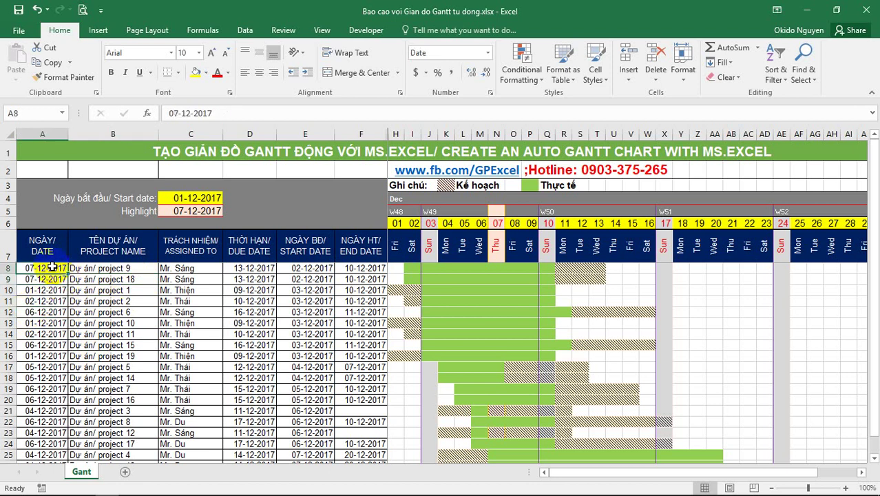
{"action": "left_click", "coordinate": [250, 269]}
{"action": "left_click", "coordinate": [313, 269]}
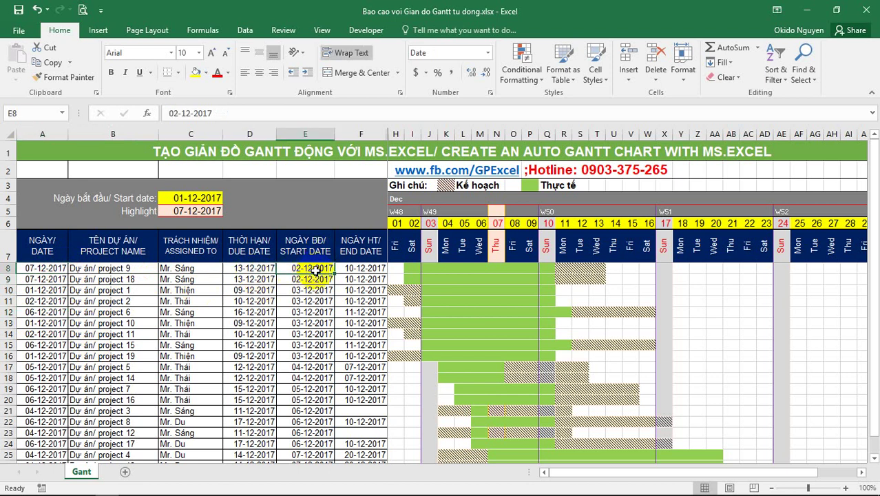
{"action": "left_click", "coordinate": [349, 276]}
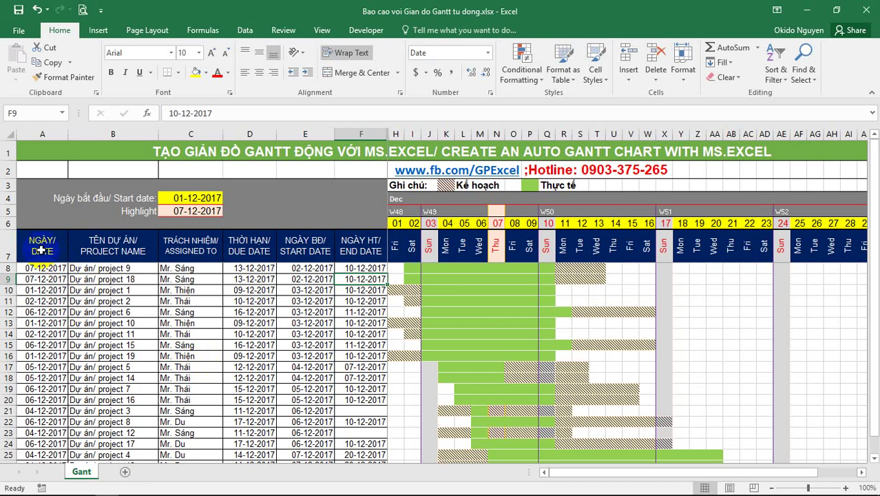
{"action": "mouse_move", "coordinate": [42, 251]}
{"action": "left_mouse_down"}
{"action": "mouse_move", "coordinate": [387, 280]}
{"action": "mouse_move", "coordinate": [838, 234]}
{"action": "mouse_move", "coordinate": [814, 254]}
{"action": "left_mouse_up"}
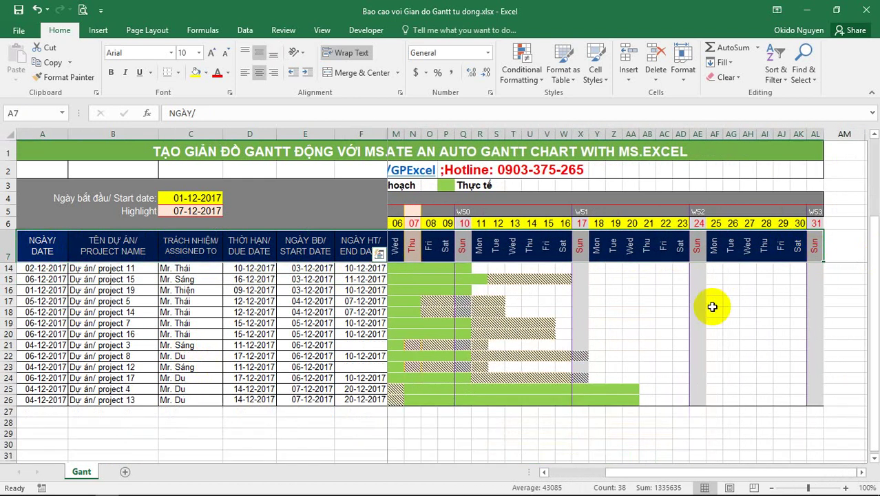
{"action": "scroll", "coordinate": [712, 306], "scroll_direction": "left", "scroll_amount": 3}
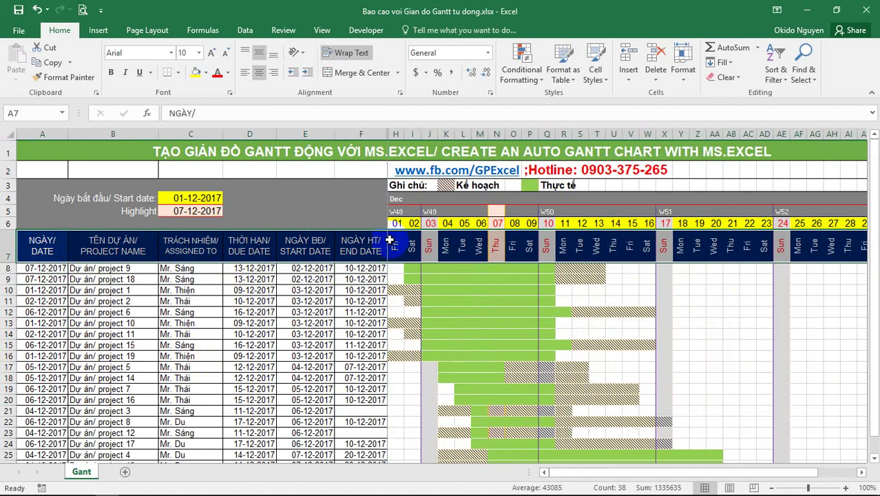
{"action": "left_click_drag", "start_coordinate": [391, 240], "coordinate": [866, 245]}
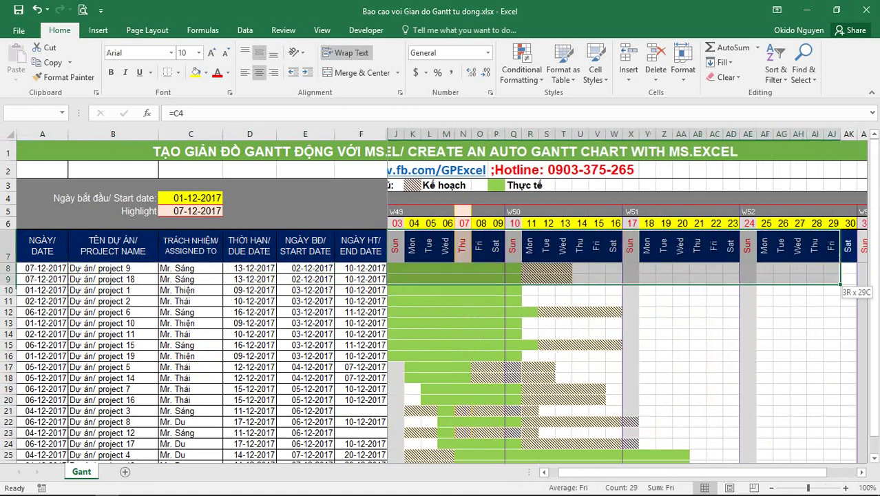
{"action": "left_click_drag", "start_coordinate": [866, 244], "coordinate": [815, 244]}
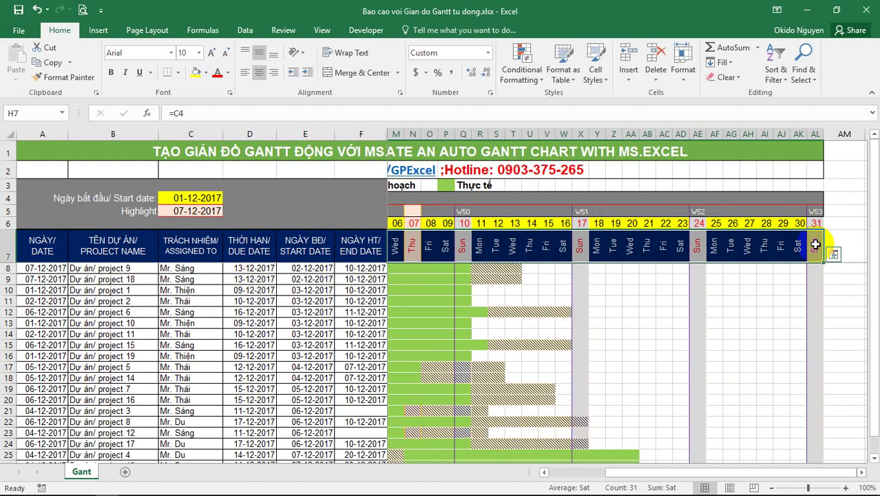
{"action": "scroll", "coordinate": [815, 244], "scroll_direction": "left", "scroll_amount": 3}
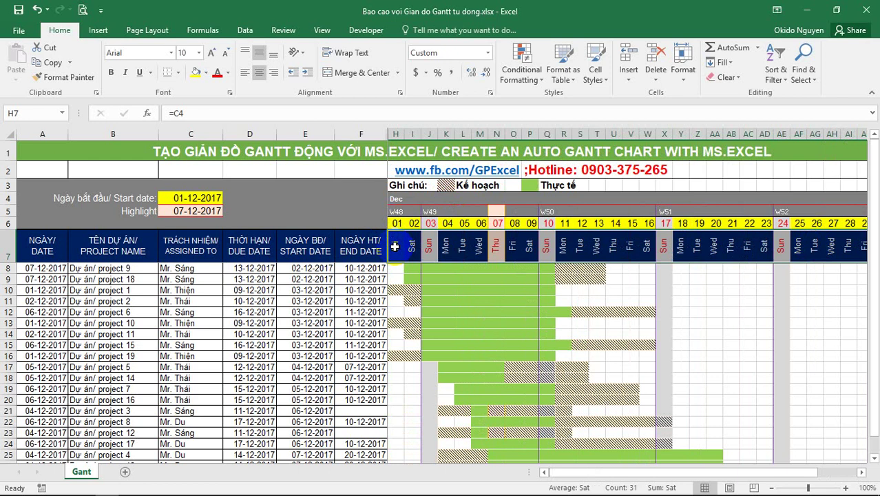
{"action": "left_click", "coordinate": [394, 245]}
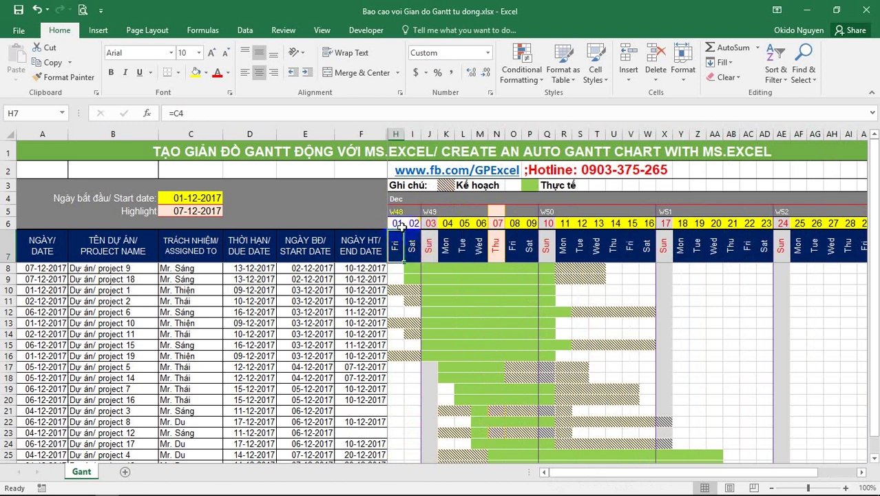
{"action": "left_click", "coordinate": [395, 223]}
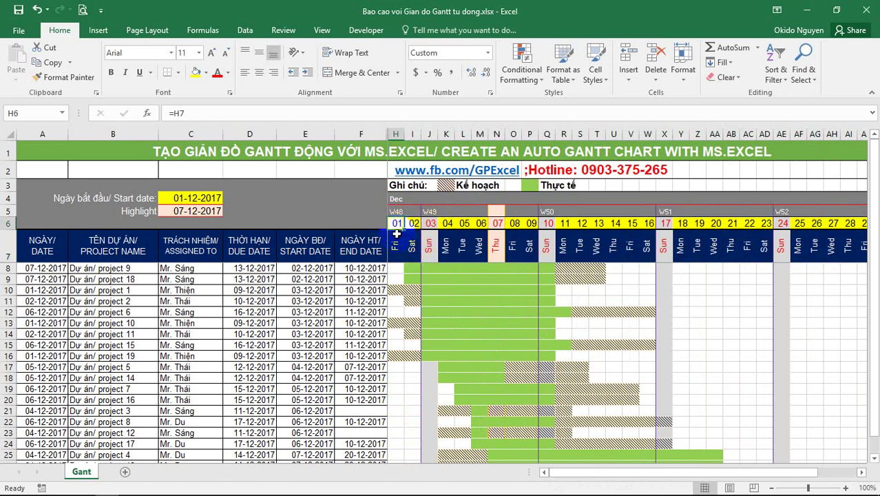
{"action": "left_click", "coordinate": [395, 241]}
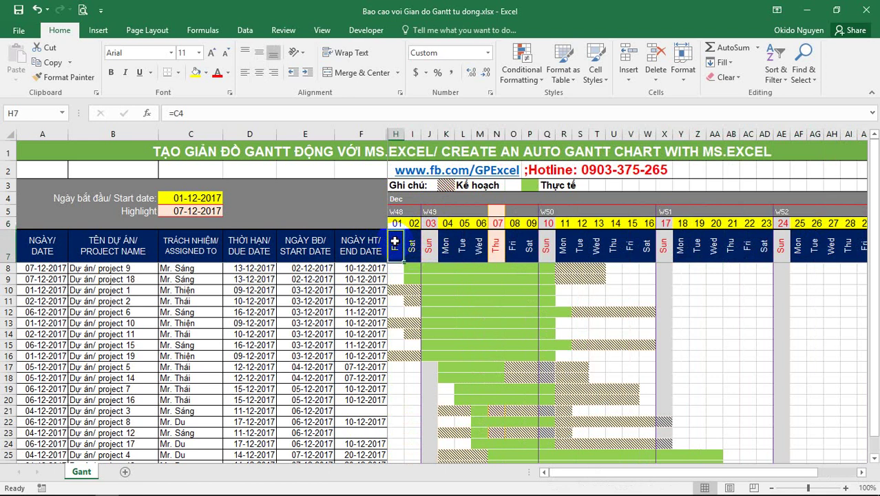
{"action": "left_click", "coordinate": [203, 198]}
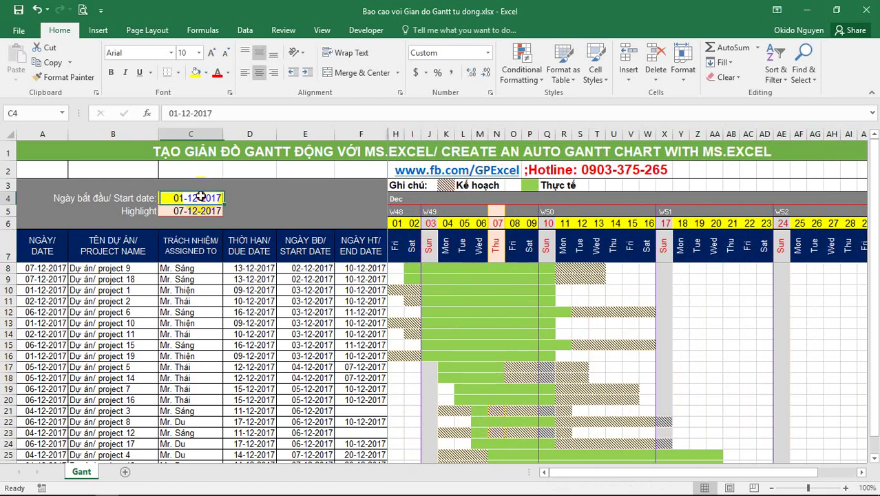
{"action": "left_click", "coordinate": [413, 241]}
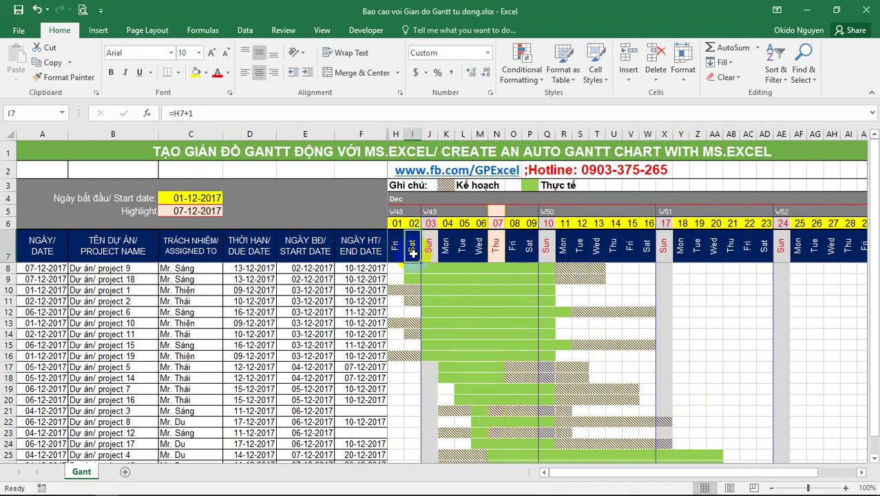
{"action": "left_click_drag", "start_coordinate": [395, 245], "coordinate": [876, 258]}
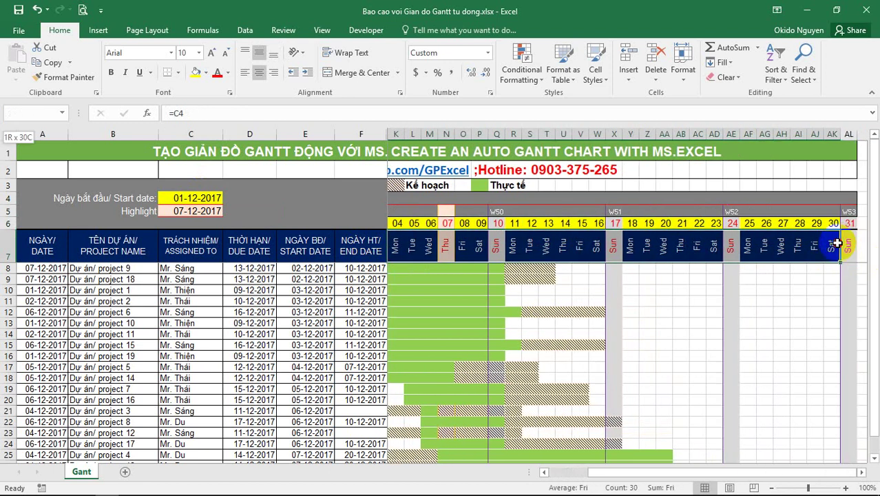
Give row 7's dates the custom ddd weekday format and make row 7 shorter
{"action": "left_click", "coordinate": [487, 55]}
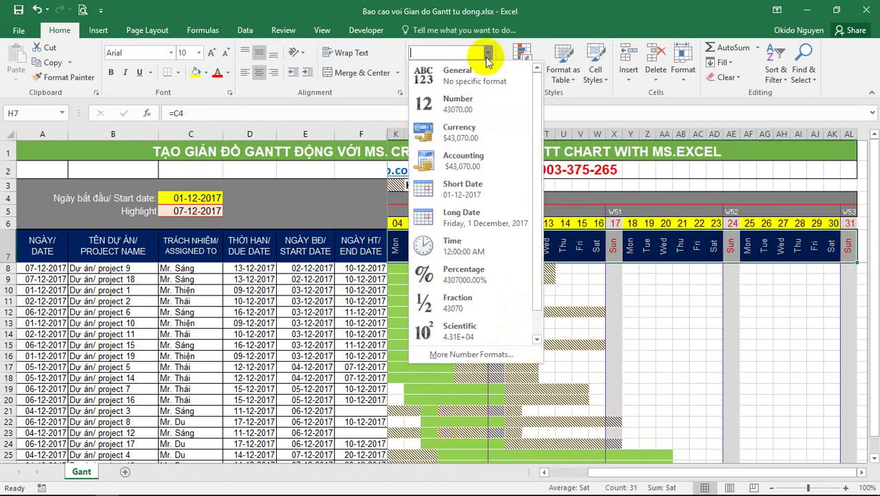
{"action": "left_click", "coordinate": [471, 354]}
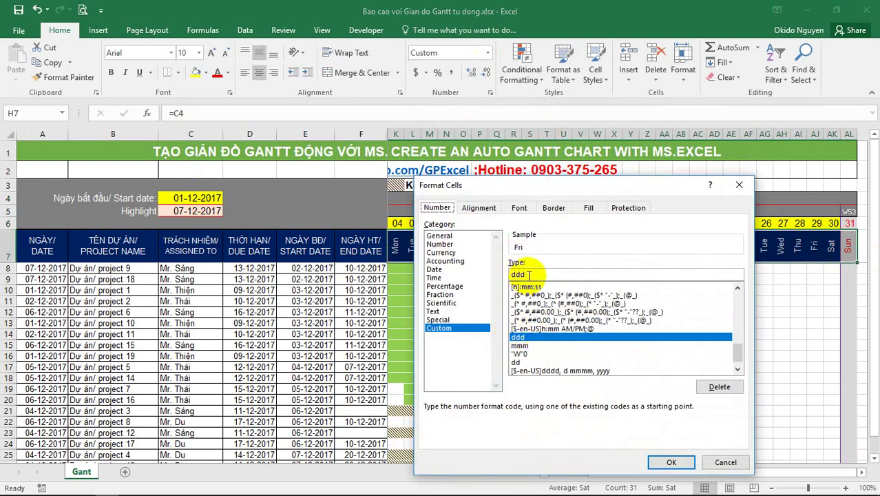
{"action": "left_click", "coordinate": [665, 462]}
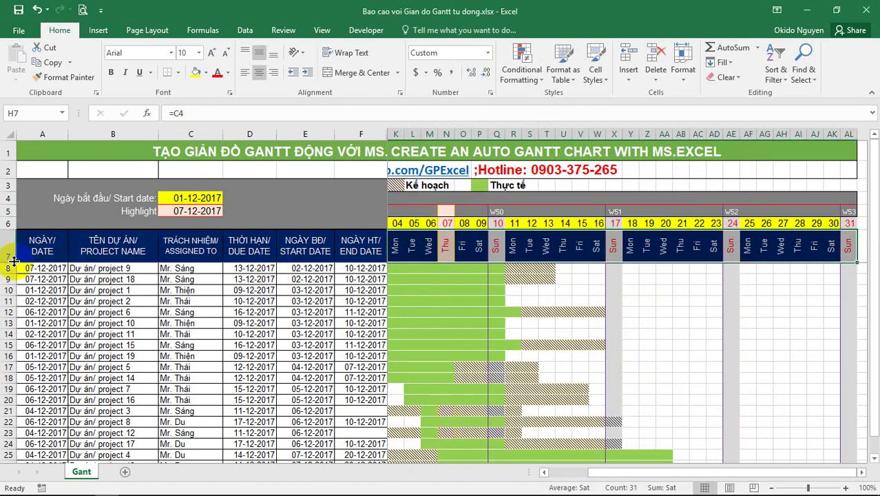
{"action": "left_click_drag", "start_coordinate": [21, 263], "coordinate": [17, 255]}
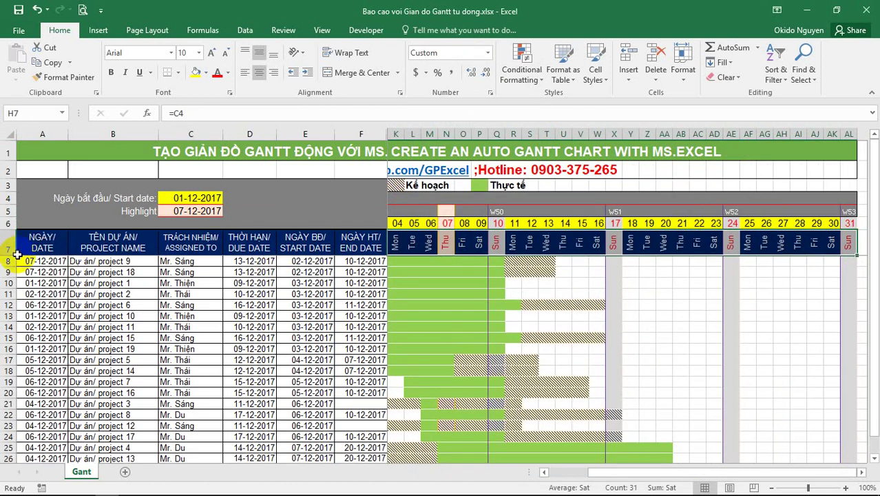
Apply the custom dd two-digit day format to the row 6 dates K6:AL6
{"action": "left_click", "coordinate": [398, 222]}
{"action": "key", "text": "ctrl+shift+Right"}
{"action": "key", "text": "shift+Down"}
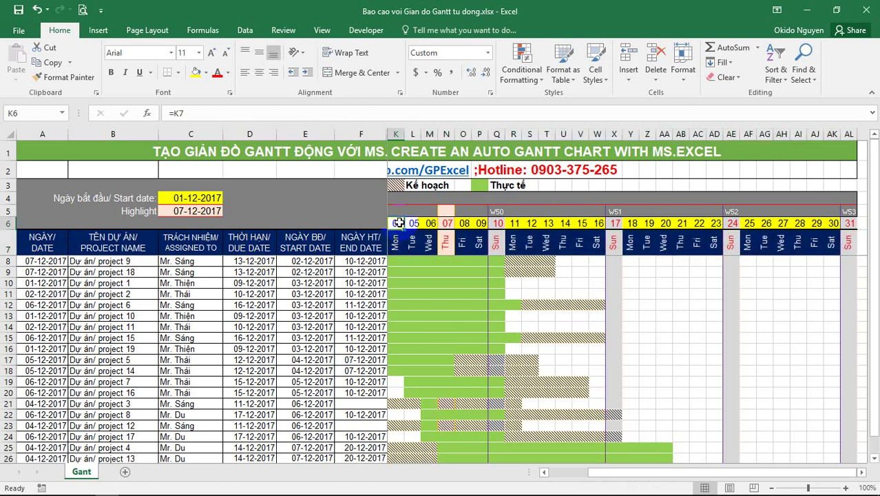
{"action": "left_click_drag", "start_coordinate": [398, 223], "coordinate": [851, 218]}
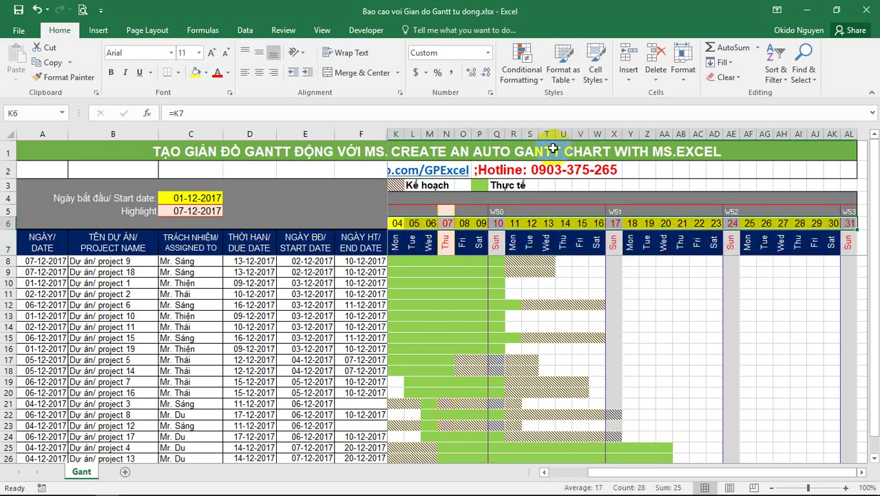
{"action": "left_click", "coordinate": [486, 55]}
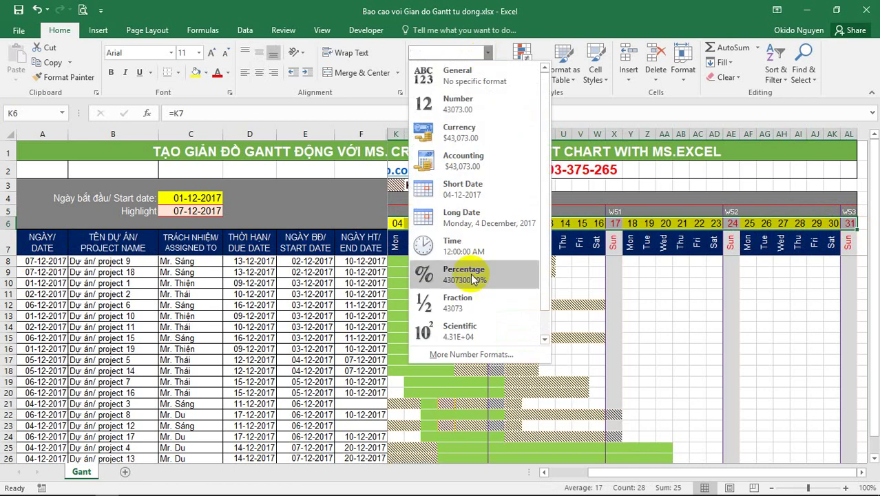
{"action": "left_click", "coordinate": [478, 354]}
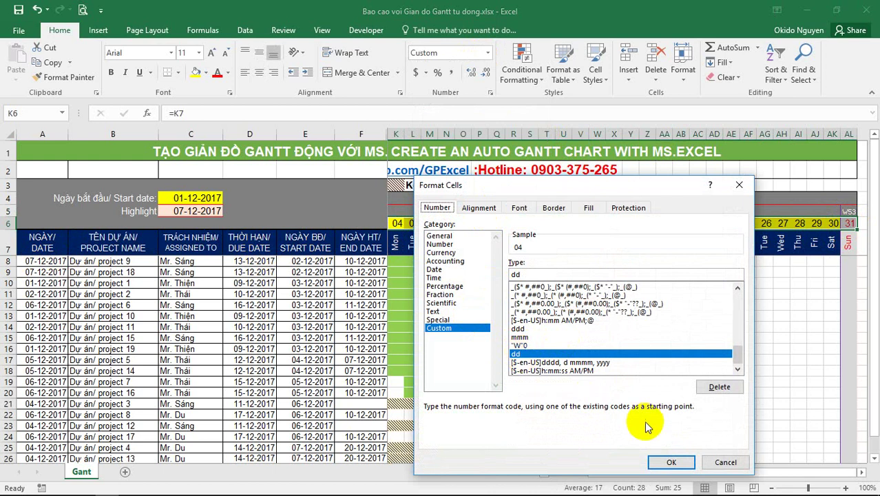
{"action": "left_click", "coordinate": [670, 461]}
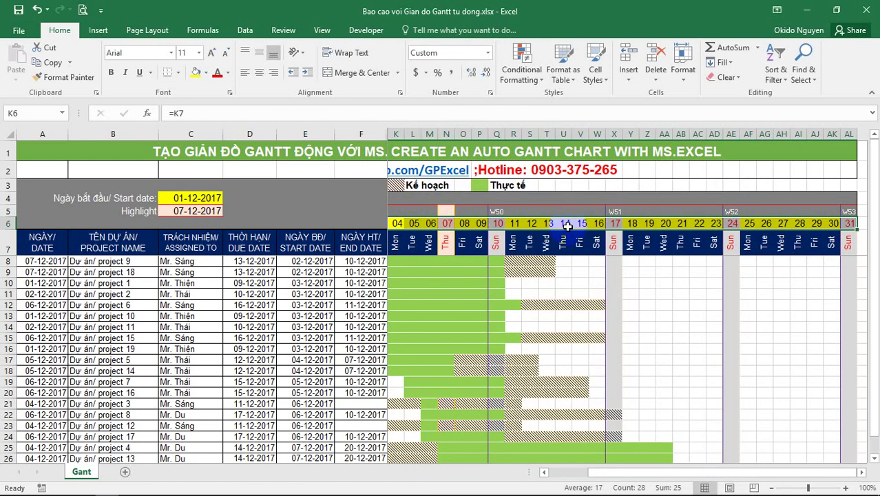
{"action": "scroll", "coordinate": [566, 226], "scroll_direction": "left", "scroll_amount": 3}
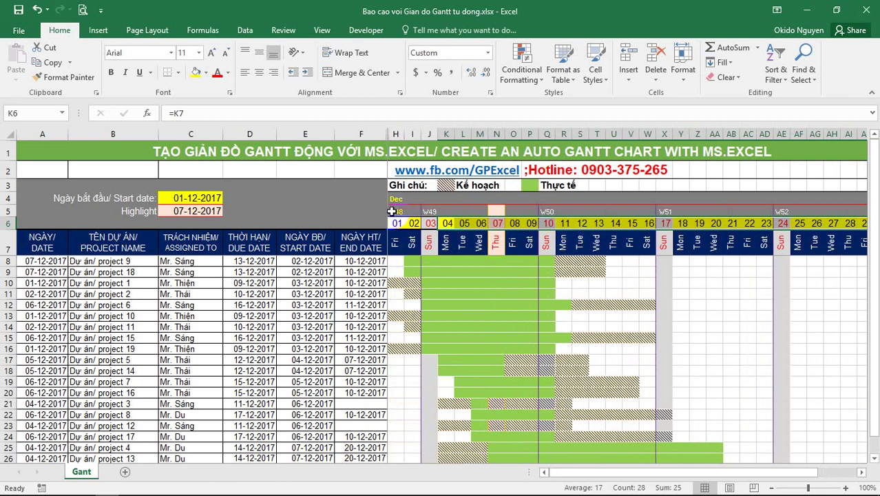
Add the missing ')' after WEEKNUM(F6) in H5, then fill it across row 5 (W48–W53)
{"action": "left_click", "coordinate": [391, 211]}
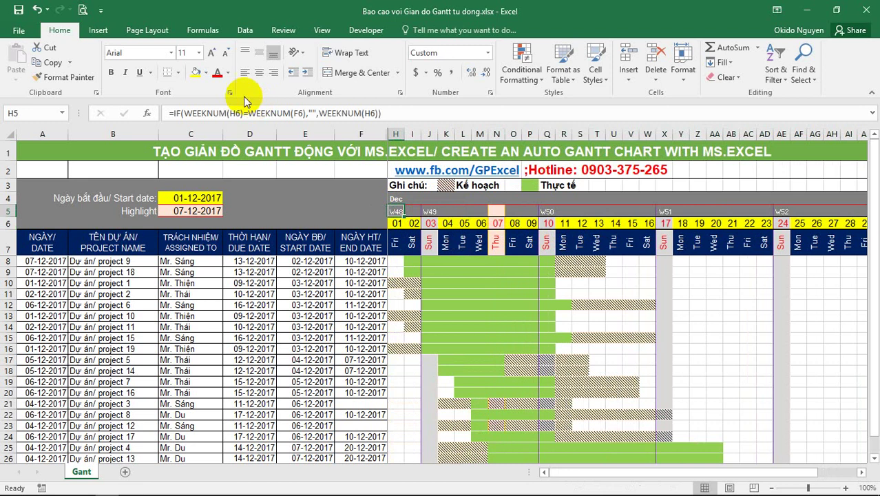
{"action": "left_click", "coordinate": [234, 112]}
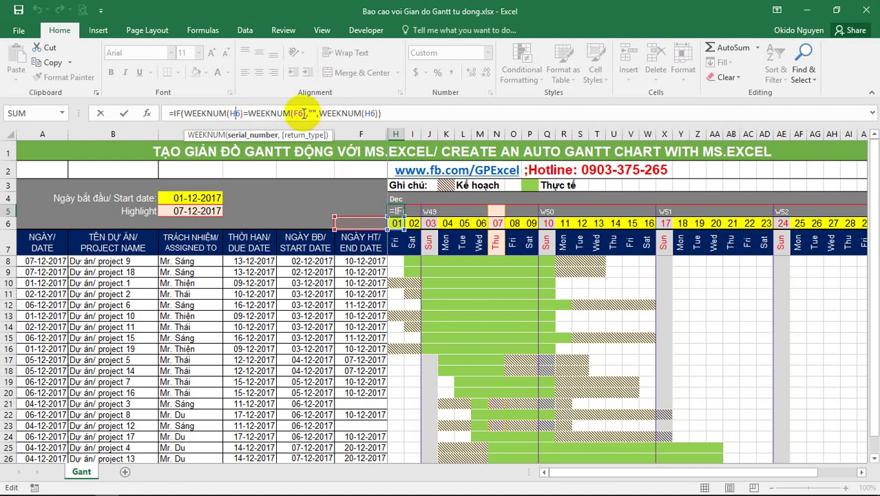
{"action": "left_click", "coordinate": [304, 114]}
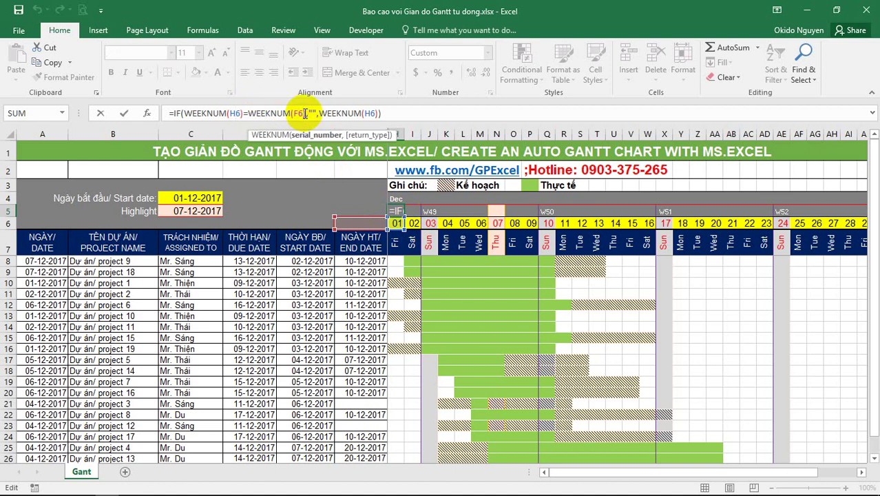
{"action": "type", "text": ")"}
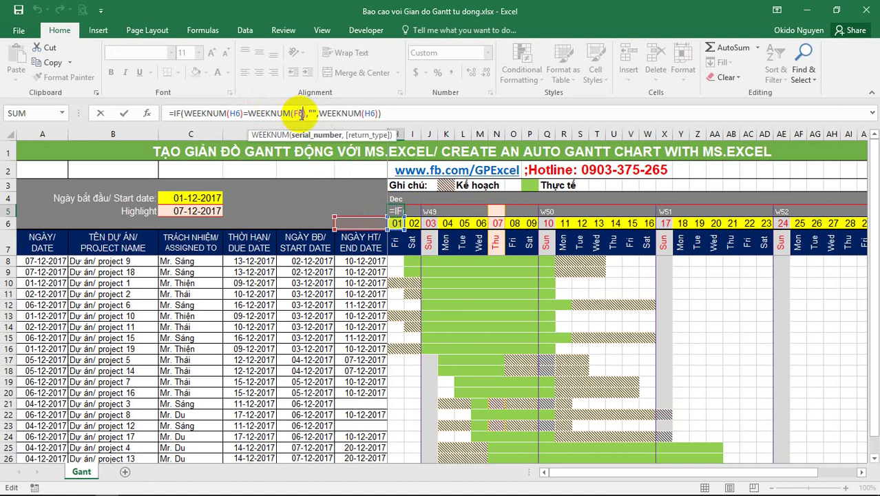
{"action": "key", "text": "Right"}
{"action": "key", "text": "Right"}
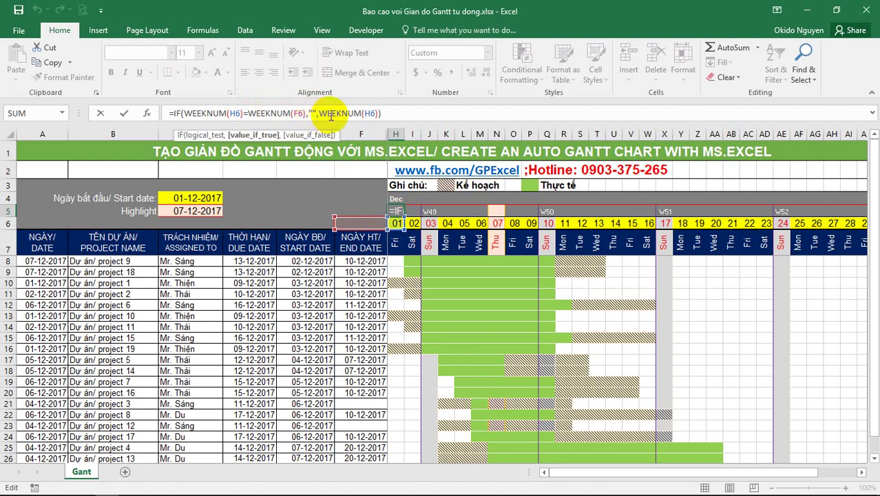
{"action": "left_click", "coordinate": [338, 114]}
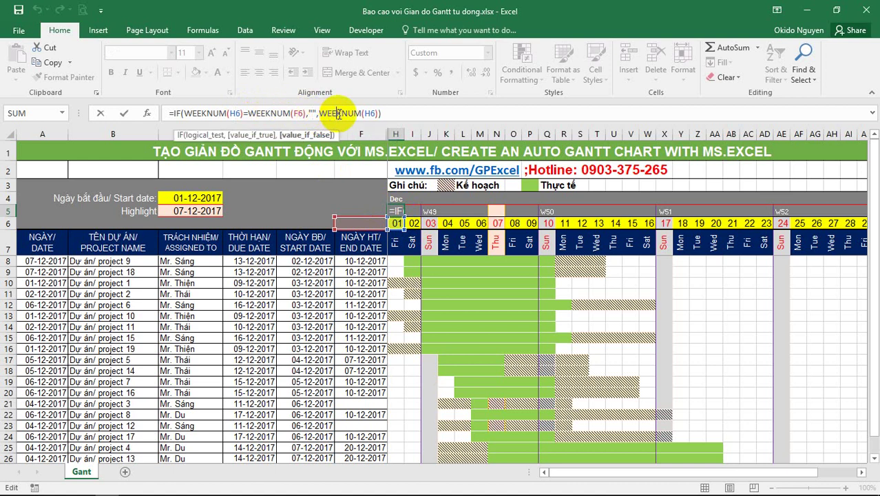
{"action": "key", "text": "ctrl+Return"}
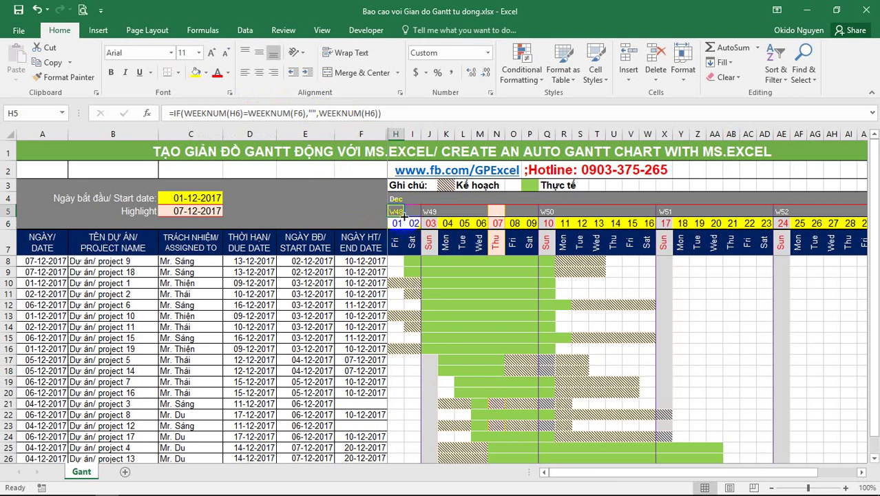
{"action": "left_click_drag", "start_coordinate": [404, 216], "coordinate": [856, 224]}
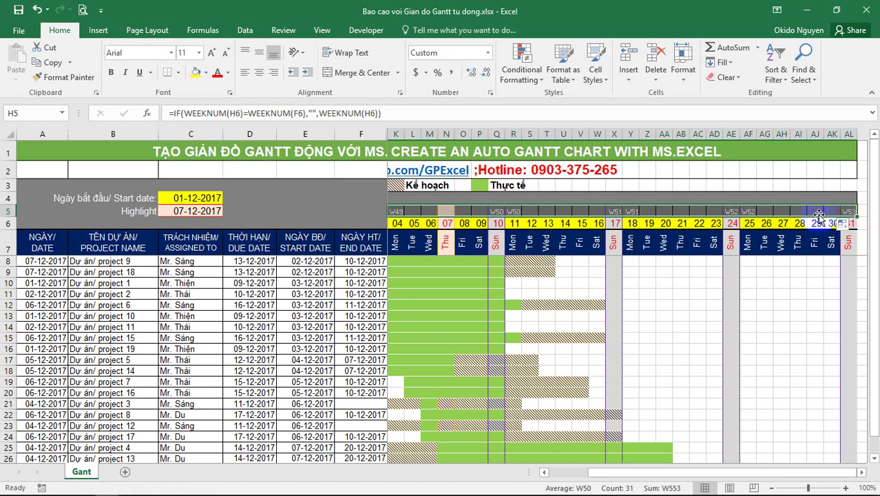
{"action": "scroll", "coordinate": [819, 217], "scroll_direction": "left", "scroll_amount": 2}
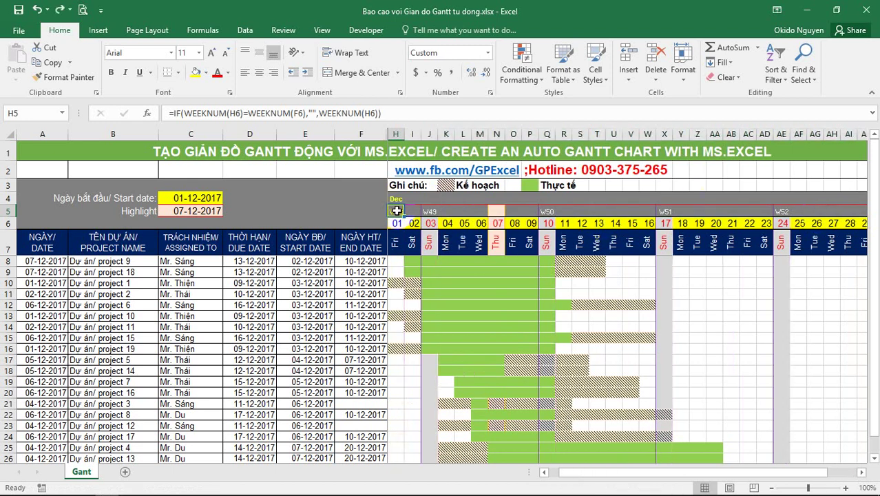
Apply the custom number format "W"0 to the row 5 week cells, giving W48, W49 and so on
{"action": "left_click_drag", "start_coordinate": [396, 212], "coordinate": [821, 213]}
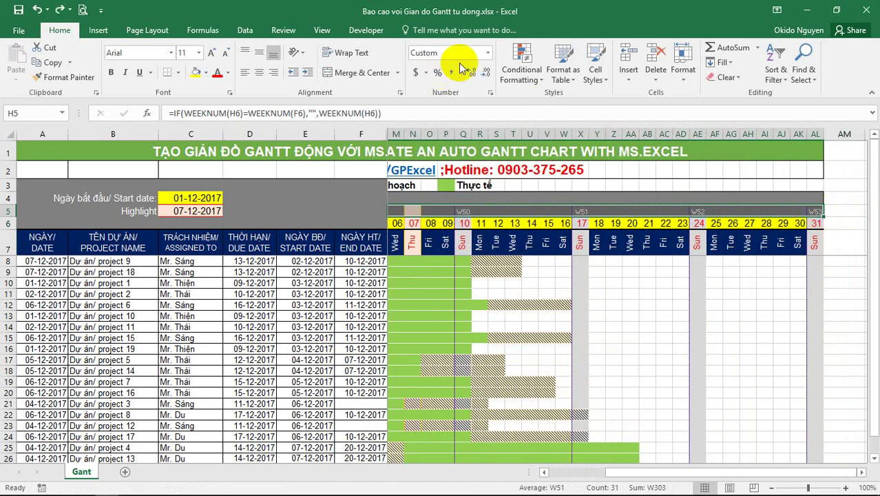
{"action": "left_click", "coordinate": [487, 53]}
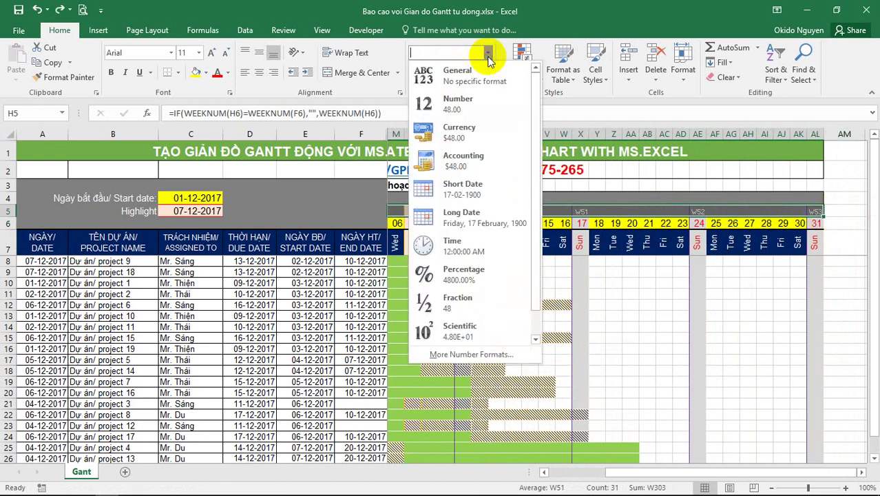
{"action": "left_click", "coordinate": [446, 355]}
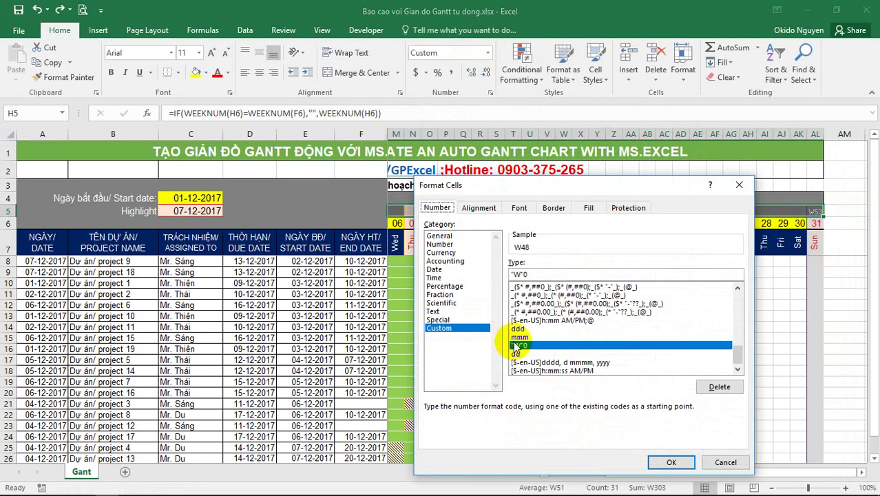
{"action": "left_click", "coordinate": [520, 274]}
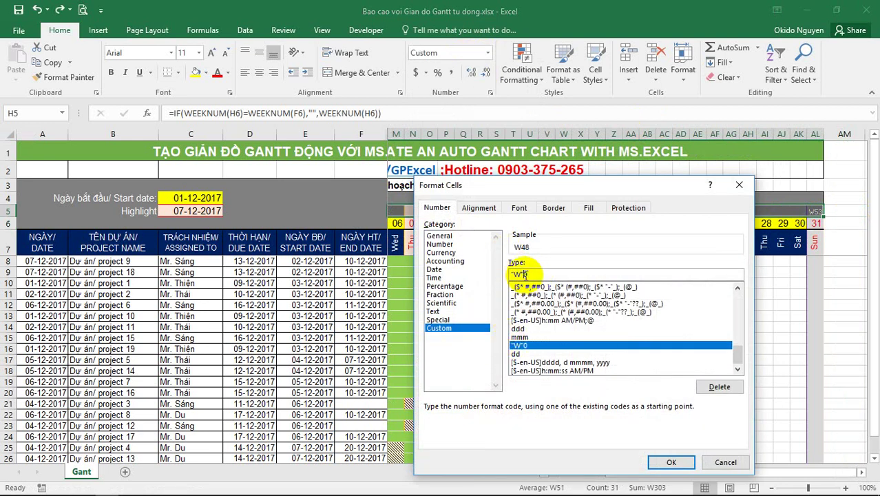
{"action": "left_click", "coordinate": [671, 463]}
{"action": "scroll", "coordinate": [576, 314], "scroll_direction": "left", "scroll_amount": 5}
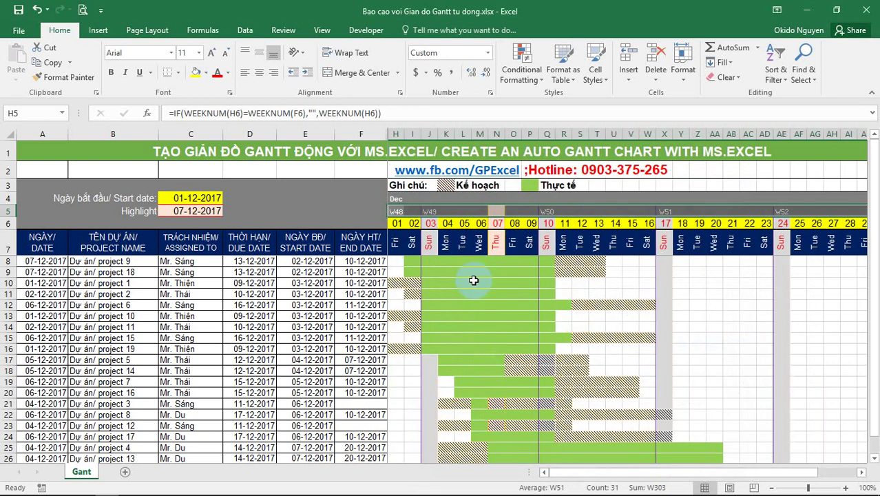
Edit H4 to =IFERROR(IF(MONTH(H7)=MONTH(F7),"",H7),H7) so it shows Dec
{"action": "left_click", "coordinate": [392, 198]}
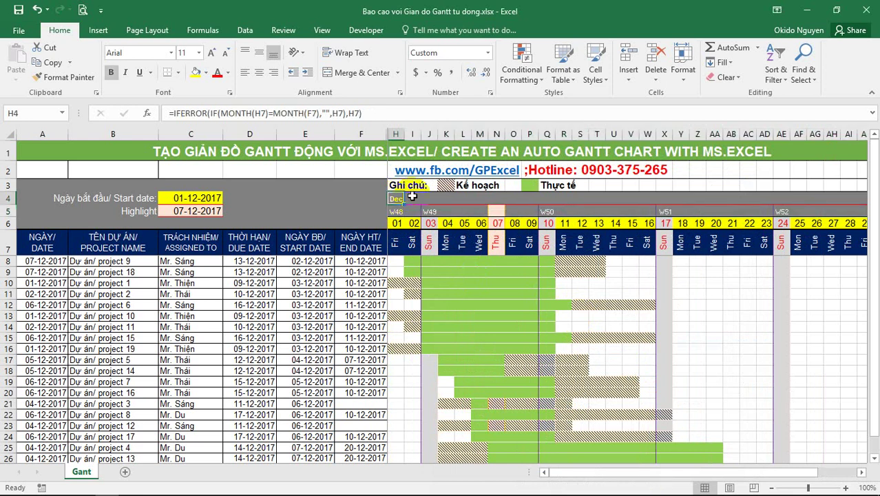
{"action": "left_click", "coordinate": [218, 113]}
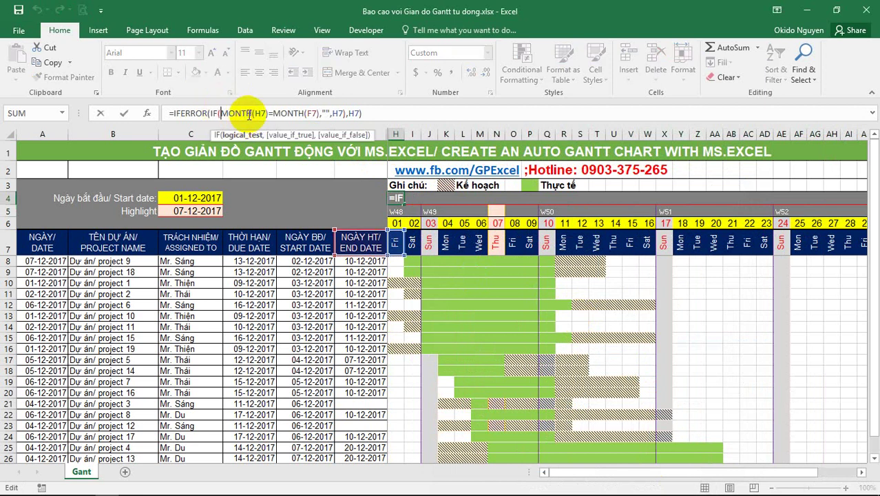
{"action": "double_click", "coordinate": [260, 113]}
{"action": "type", "text": "H7"}
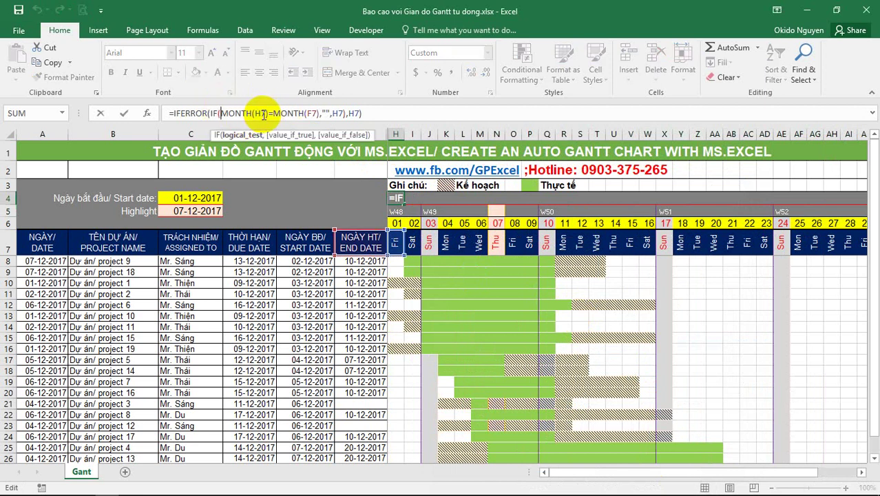
{"action": "left_click", "coordinate": [304, 113]}
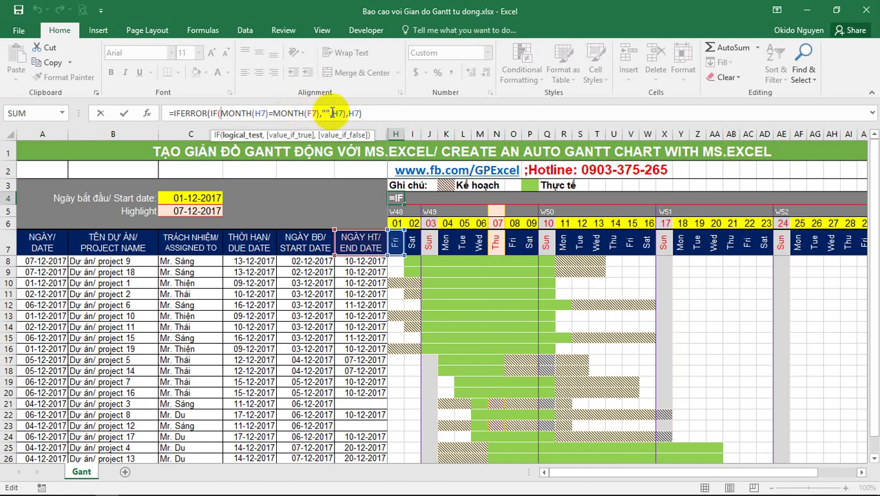
{"action": "left_click", "coordinate": [342, 113]}
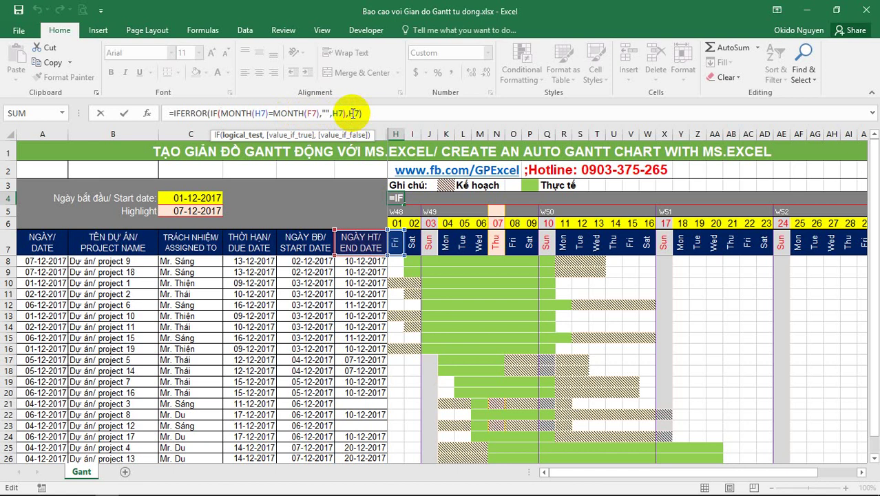
{"action": "key", "text": "Return"}
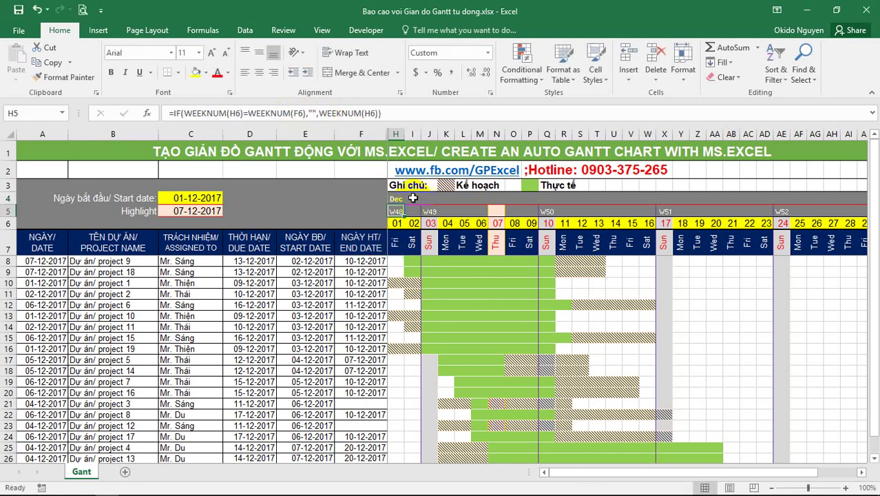
{"action": "left_click", "coordinate": [397, 197]}
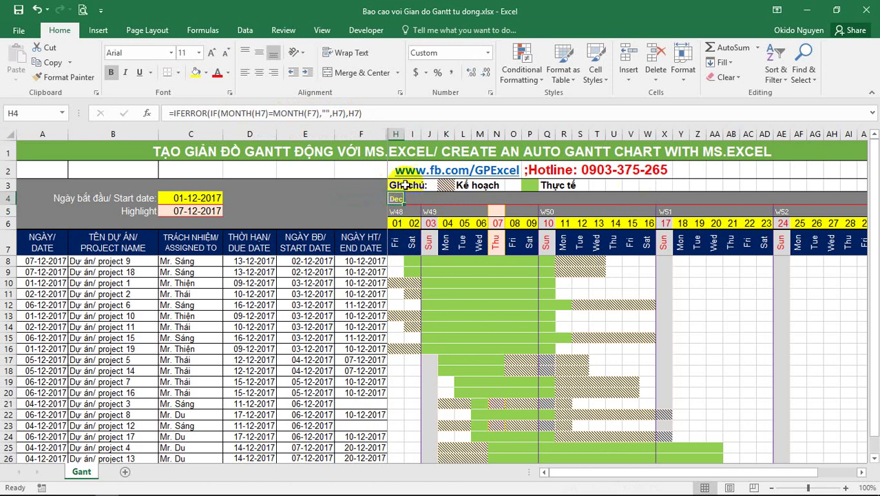
Apply the custom mmm format to the row 4 month cells from H4 across, showing Dec
{"action": "mouse_move", "coordinate": [397, 197]}
{"action": "left_mouse_down"}
{"action": "mouse_move", "coordinate": [873, 193]}
{"action": "mouse_move", "coordinate": [812, 193]}
{"action": "left_mouse_up"}
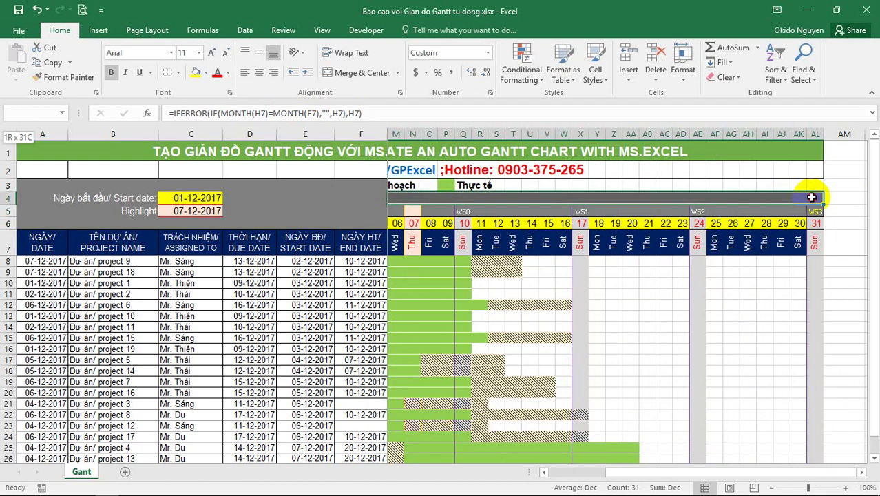
{"action": "left_click", "coordinate": [488, 53]}
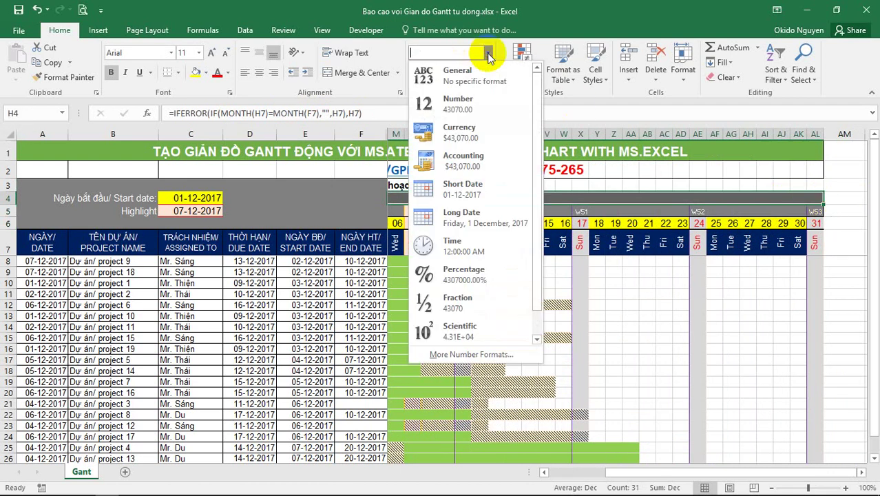
{"action": "left_click", "coordinate": [451, 354]}
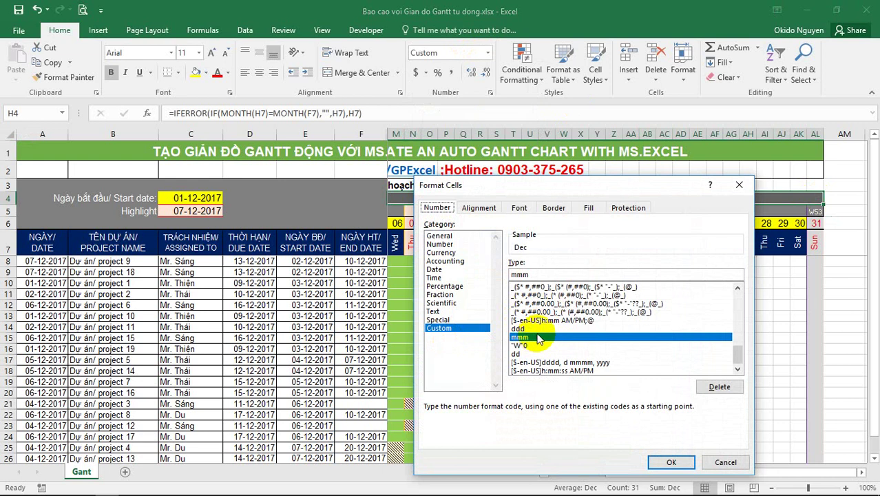
{"action": "left_click", "coordinate": [533, 337]}
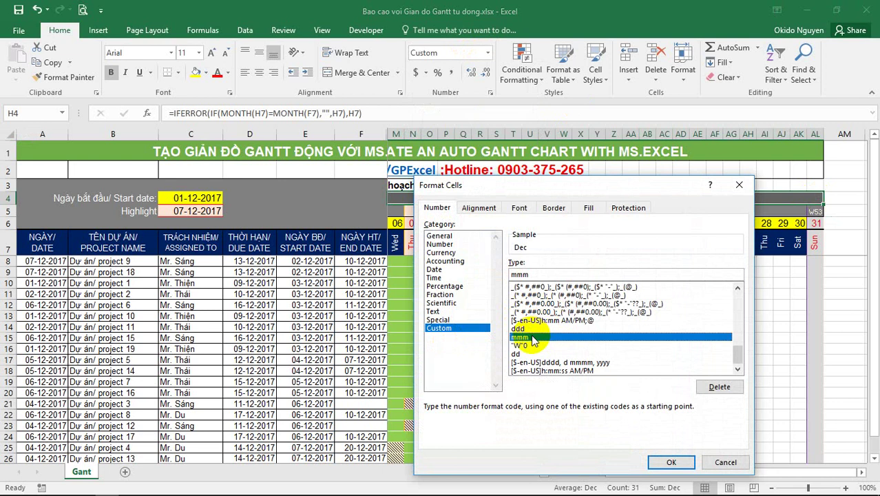
{"action": "left_click", "coordinate": [671, 462]}
{"action": "left_click", "coordinate": [663, 457]}
{"action": "scroll", "coordinate": [525, 344], "scroll_direction": "left", "scroll_amount": 2}
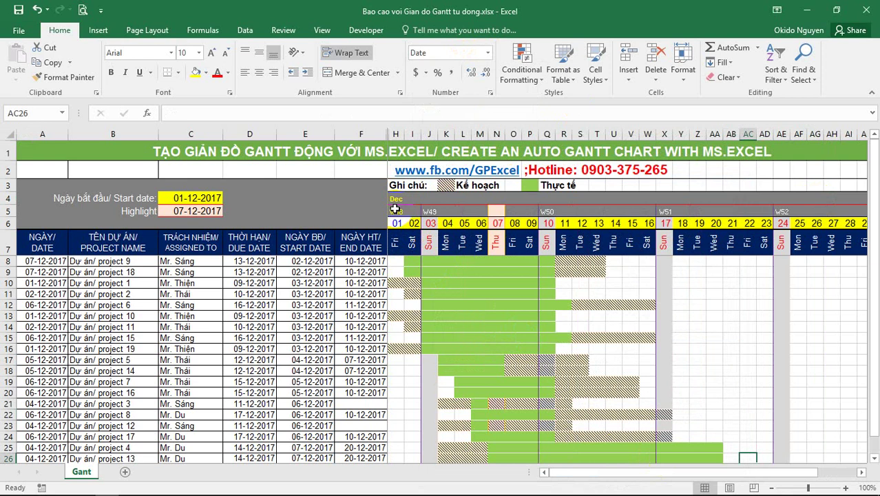
Set start date C4 to 20-11-2017, then review the H4 month and H5 week formulas
{"action": "left_click", "coordinate": [191, 197]}
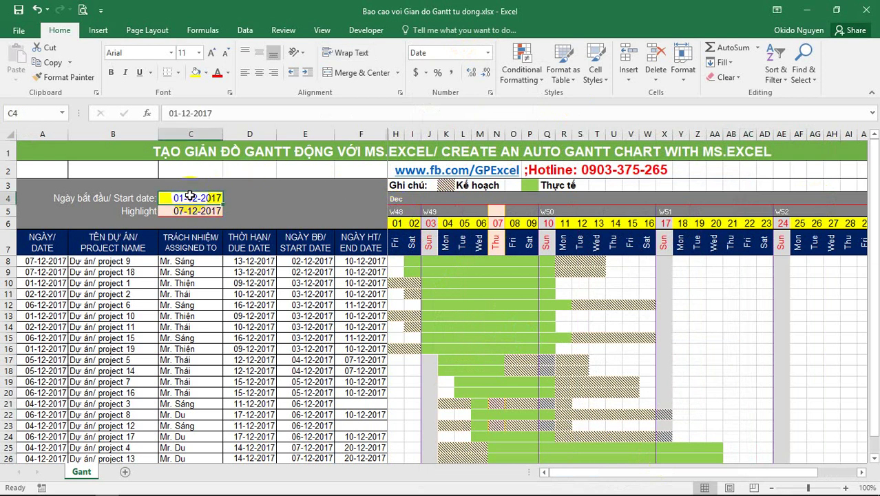
{"action": "type", "text": "20/11"}
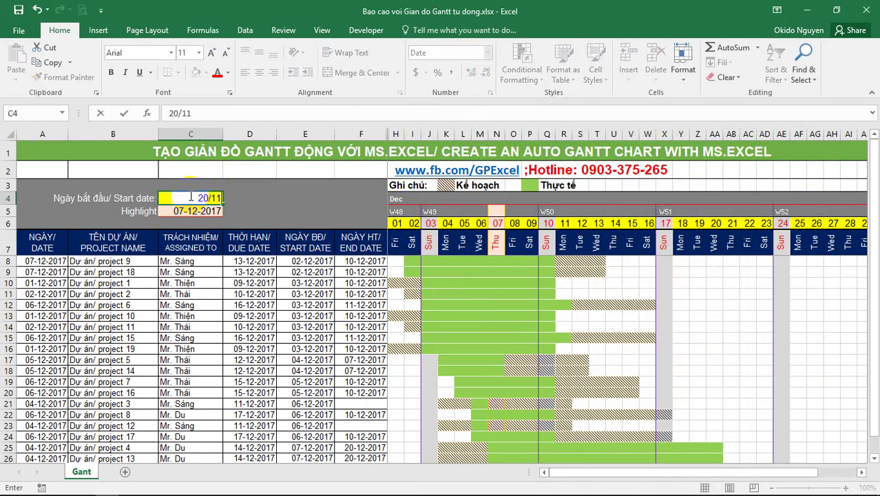
{"action": "key", "text": "Return"}
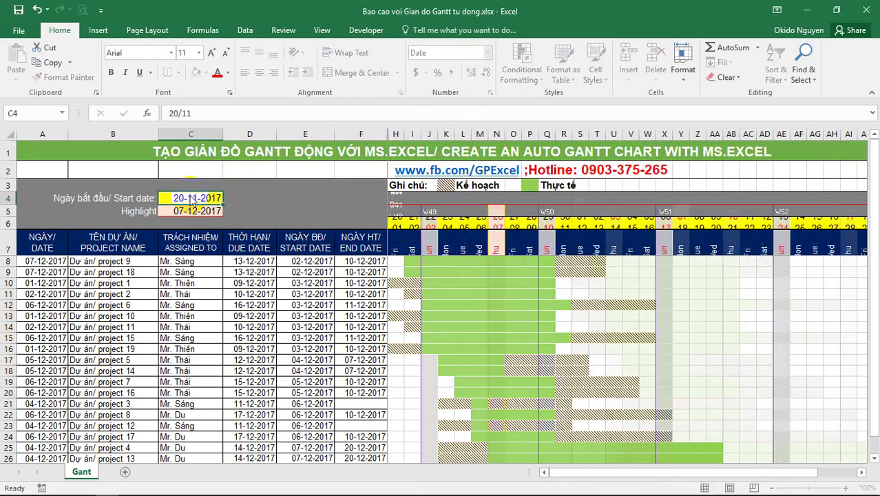
{"action": "left_click", "coordinate": [391, 199]}
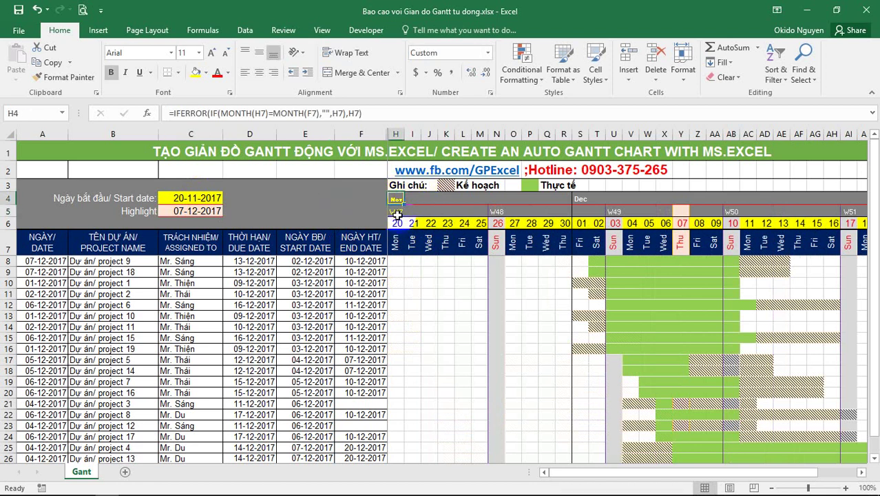
{"action": "left_click", "coordinate": [395, 206]}
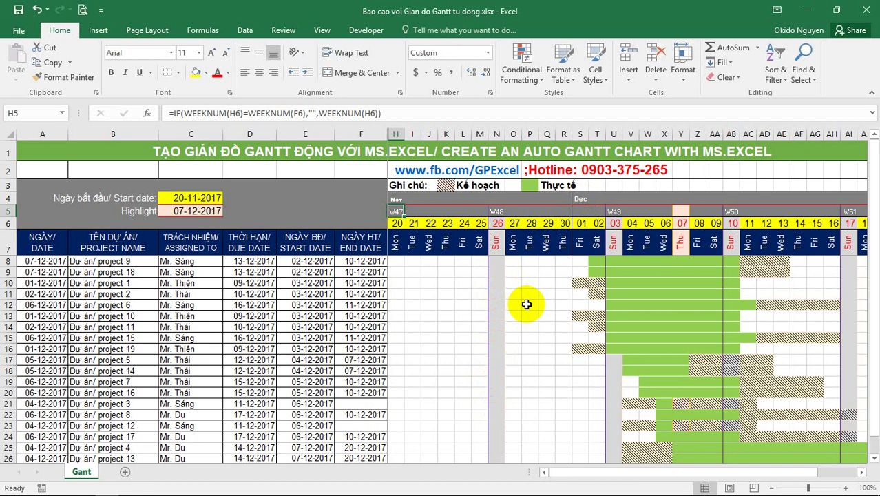
{"action": "scroll", "coordinate": [526, 304], "scroll_direction": "right", "scroll_amount": 2}
{"action": "scroll", "coordinate": [526, 303], "scroll_direction": "right", "scroll_amount": 2}
{"action": "scroll", "coordinate": [526, 303], "scroll_direction": "left", "scroll_amount": 4}
Enter 13-12-2017 as the Highlight date in C5 and check the highlighted Wed 13 column AE
{"action": "left_click", "coordinate": [523, 79]}
{"action": "left_click", "coordinate": [523, 80]}
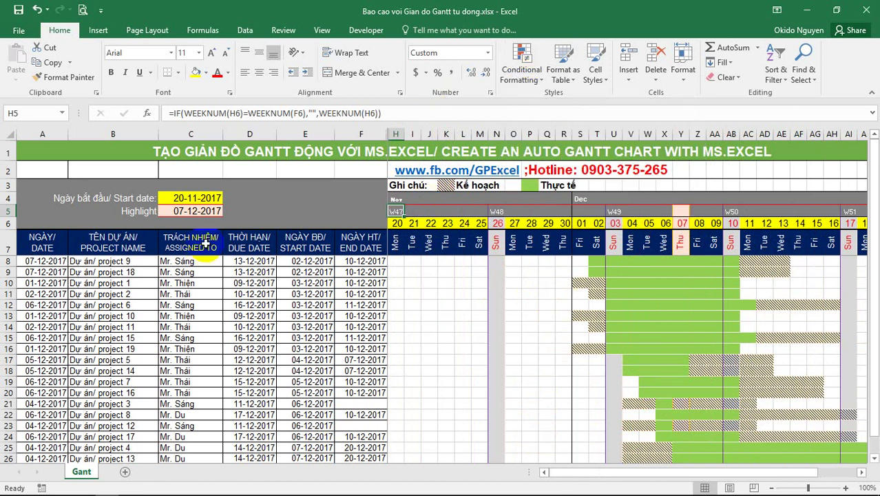
{"action": "left_click", "coordinate": [205, 211]}
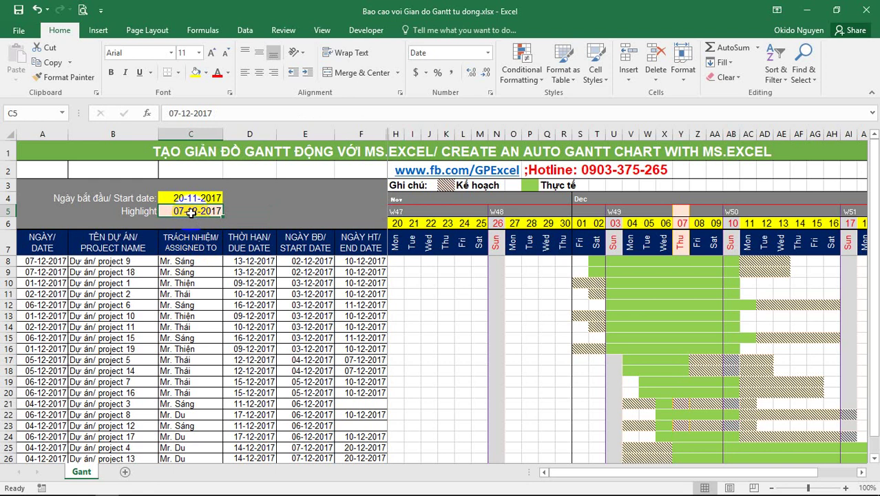
{"action": "type", "text": "13/12"}
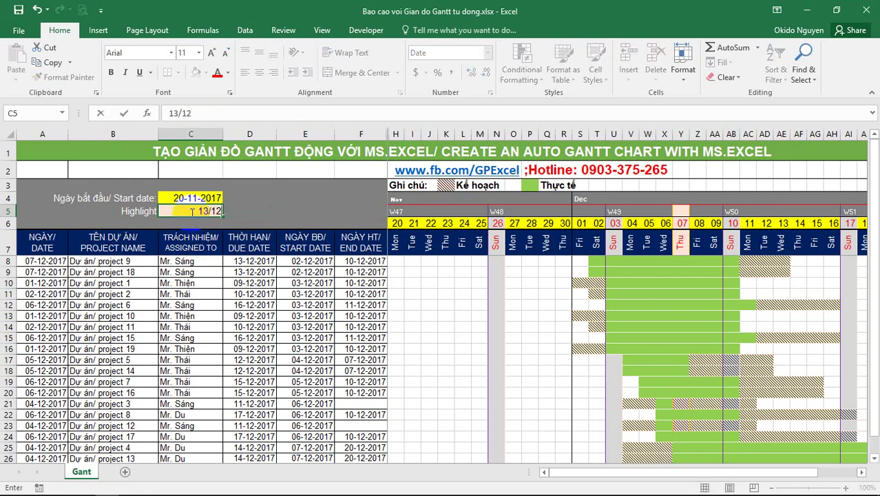
{"action": "key", "text": "Return"}
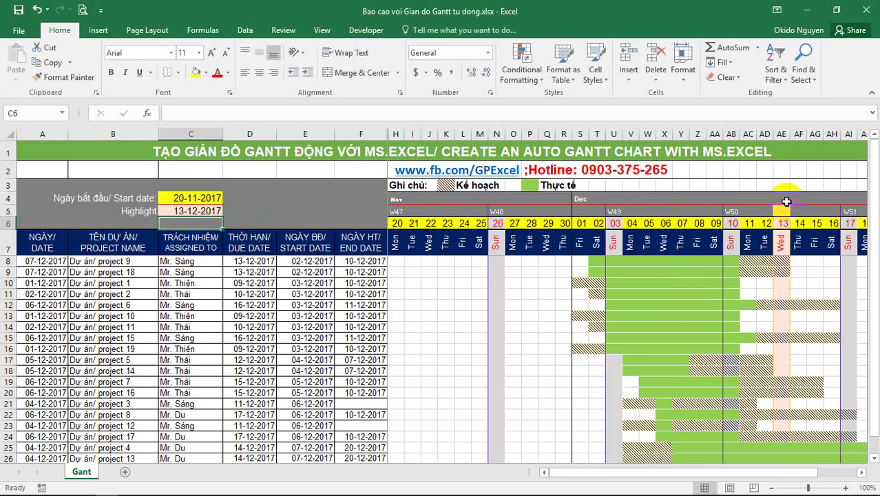
{"action": "left_click", "coordinate": [782, 134]}
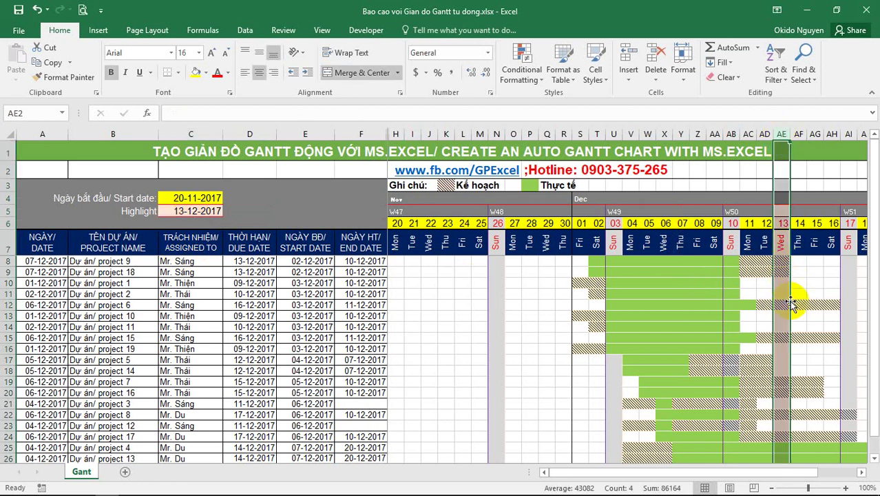
{"action": "left_click", "coordinate": [814, 305]}
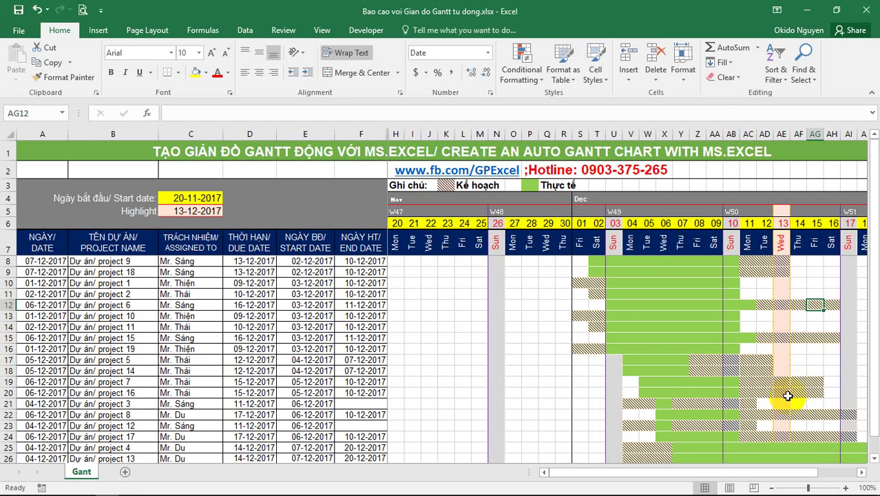
{"action": "left_click", "coordinate": [581, 293]}
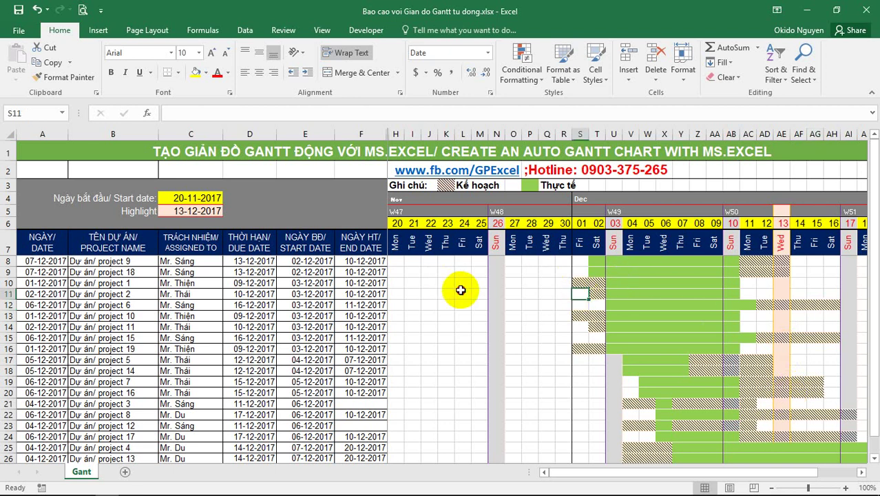
{"action": "left_click", "coordinate": [461, 292]}
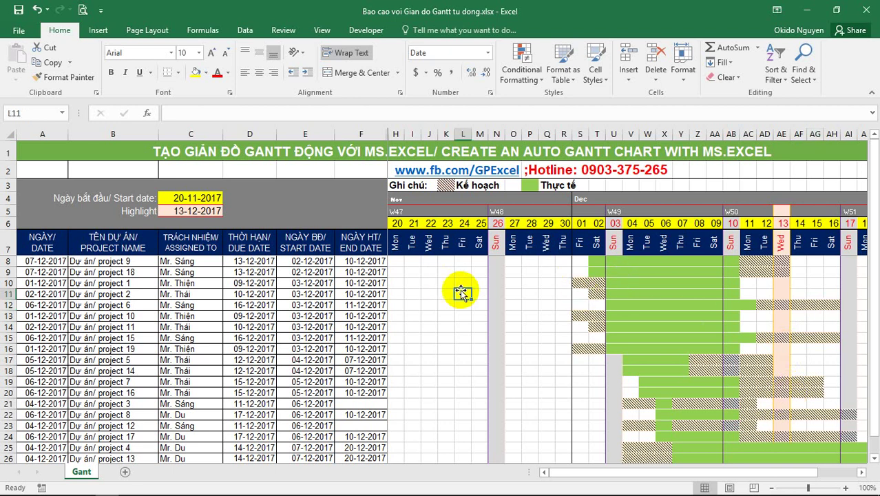
In the Conditional Formatting Rules Manager, correct the first rule's formula and confirm it
{"action": "left_click", "coordinate": [523, 76]}
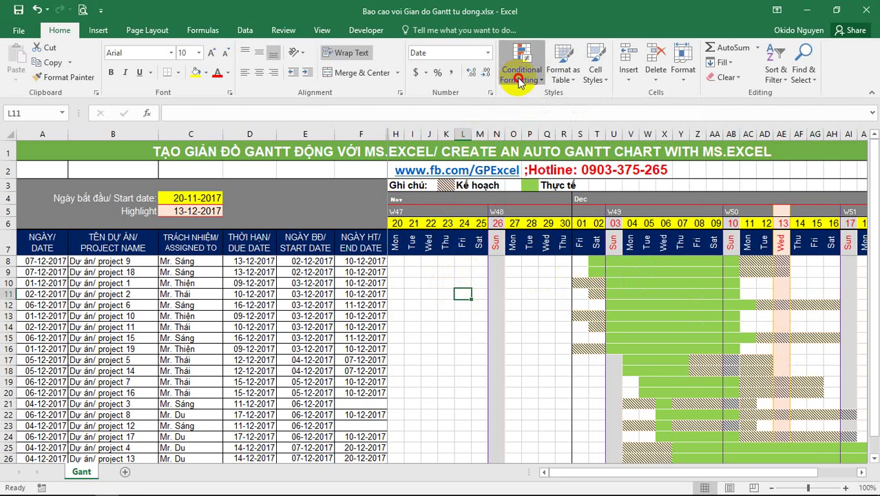
{"action": "left_click", "coordinate": [523, 269]}
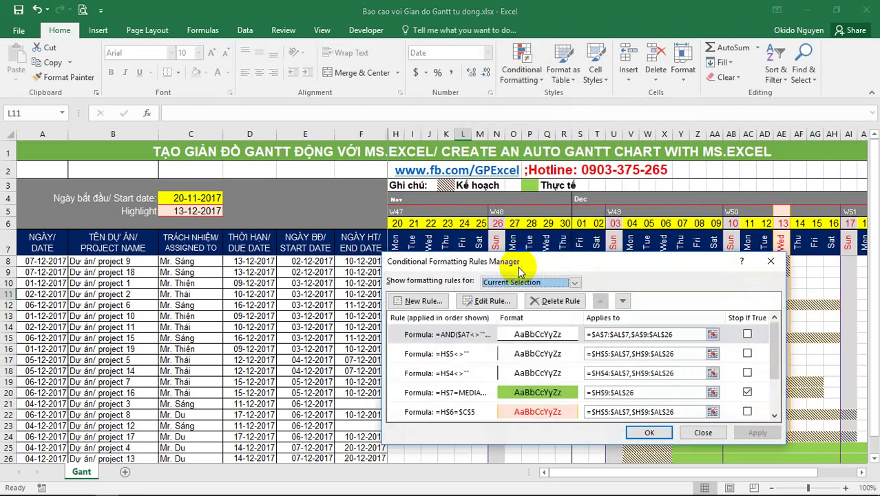
{"action": "left_click_drag", "start_coordinate": [518, 260], "coordinate": [227, 24]}
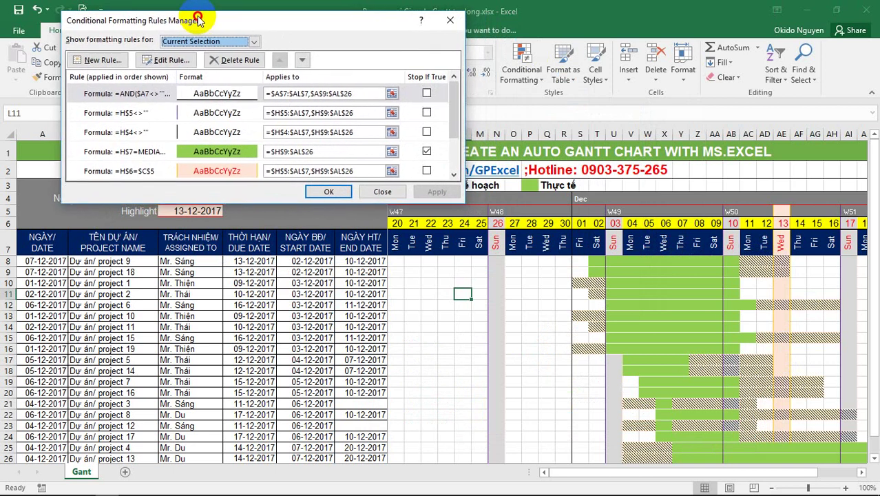
{"action": "left_click_drag", "start_coordinate": [227, 24], "coordinate": [194, 19]}
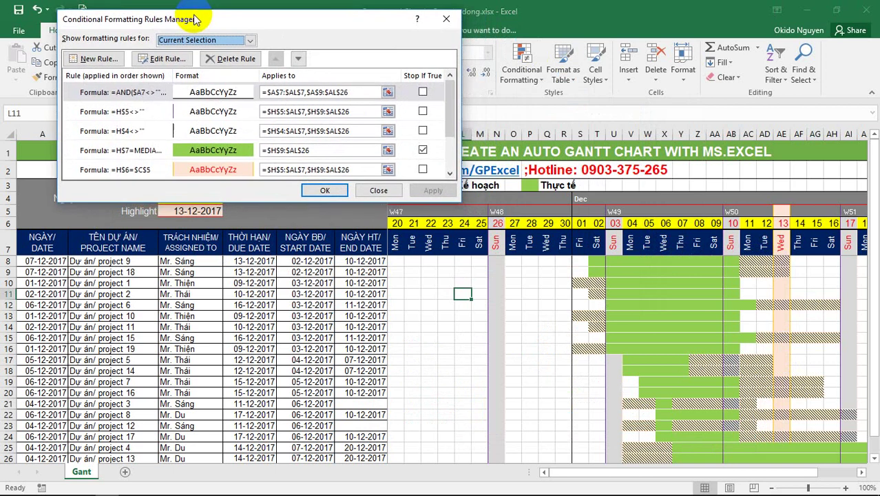
{"action": "double_click", "coordinate": [129, 93]}
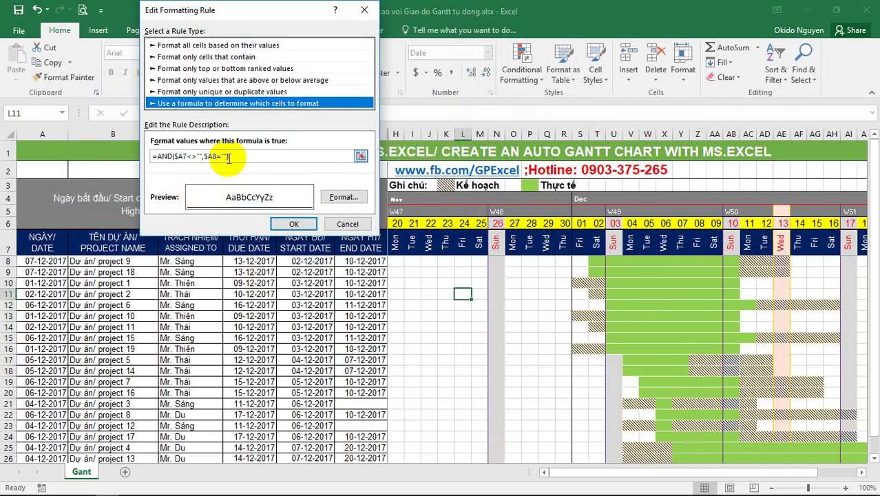
{"action": "type", "text": ")"}
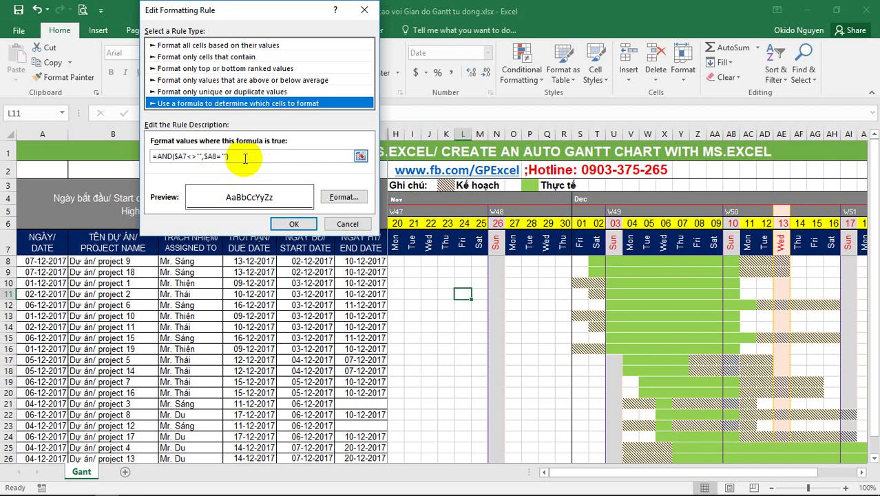
{"action": "key", "text": "Tab"}
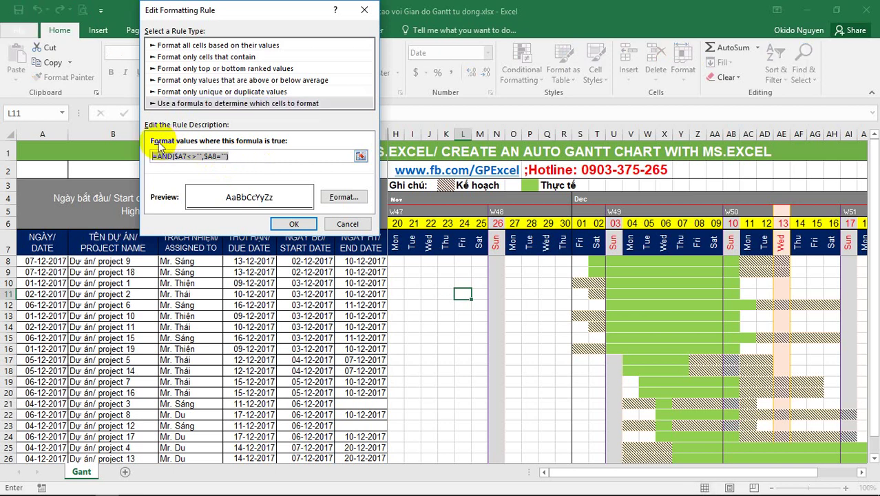
{"action": "left_click", "coordinate": [189, 155]}
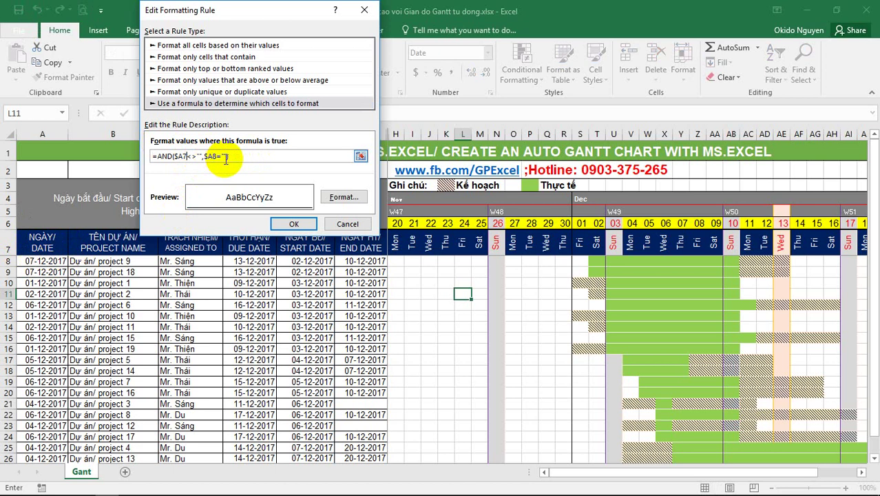
{"action": "left_click", "coordinate": [291, 224]}
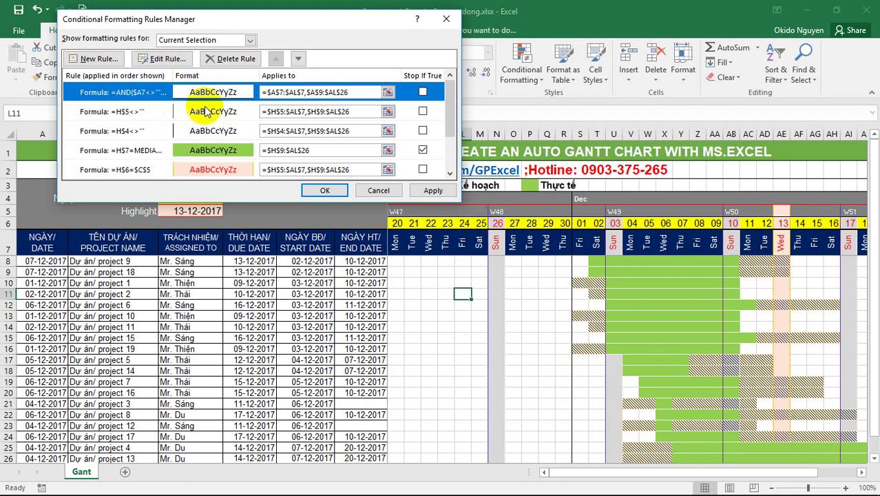
Review the week-row rule =H$5<>"" and close it unchanged
{"action": "double_click", "coordinate": [157, 114]}
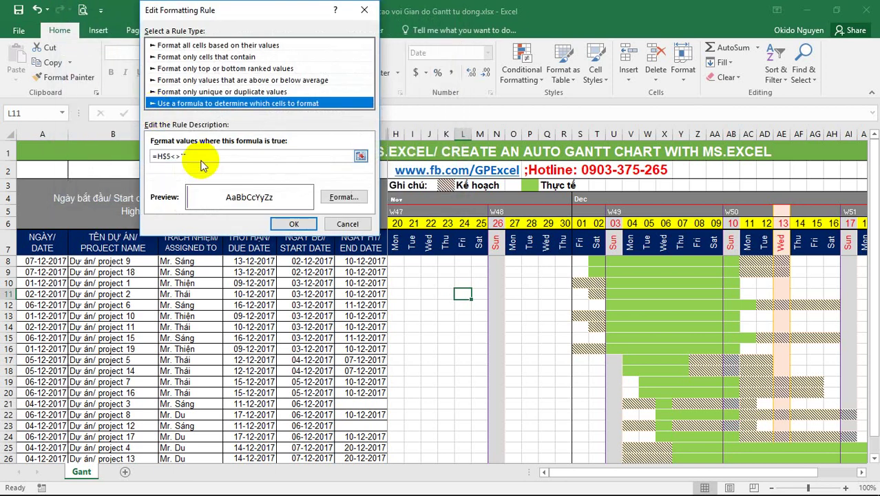
{"action": "left_click", "coordinate": [198, 157]}
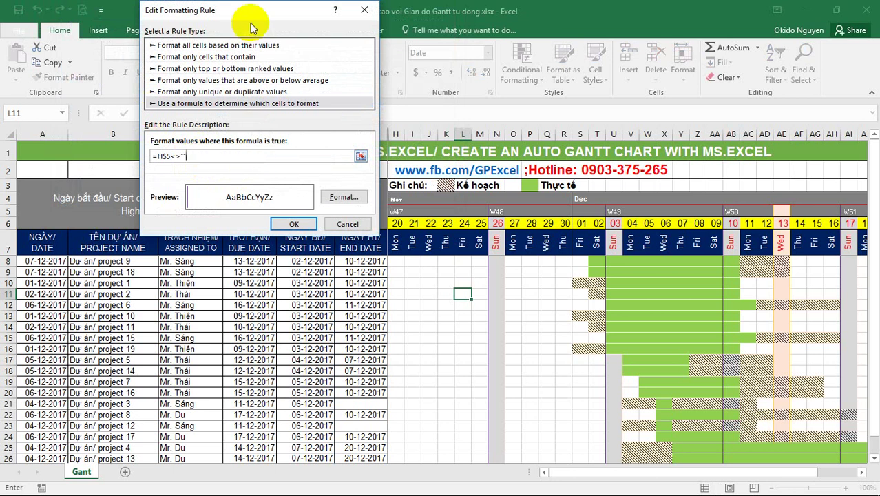
{"action": "left_click_drag", "start_coordinate": [255, 10], "coordinate": [211, 56]}
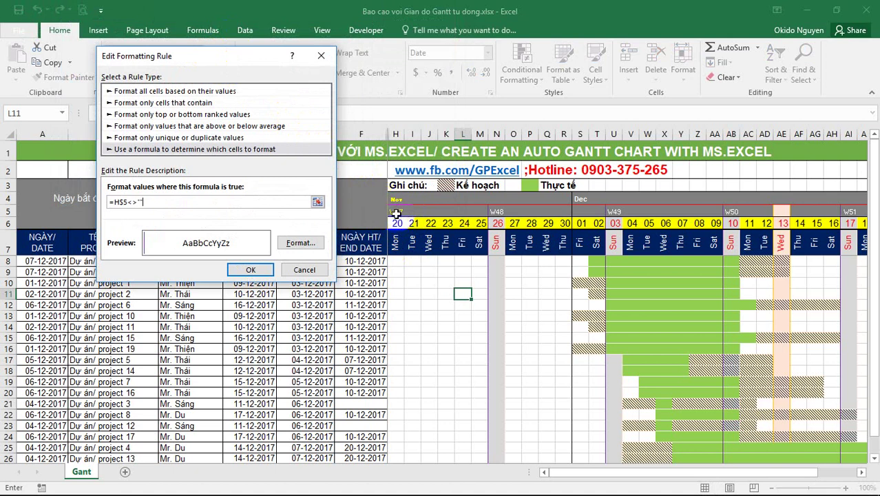
{"action": "type", "text": "+"}
{"action": "left_click", "coordinate": [395, 214]}
{"action": "key", "text": "Escape"}
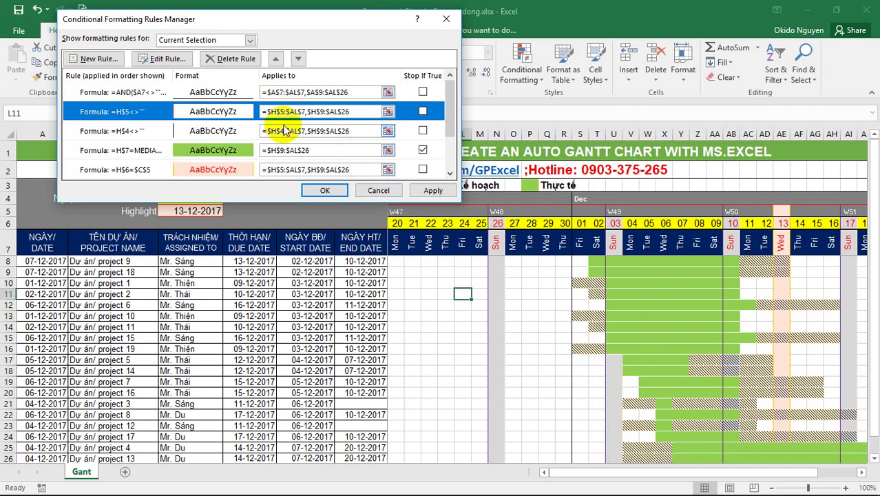
{"action": "double_click", "coordinate": [241, 112]}
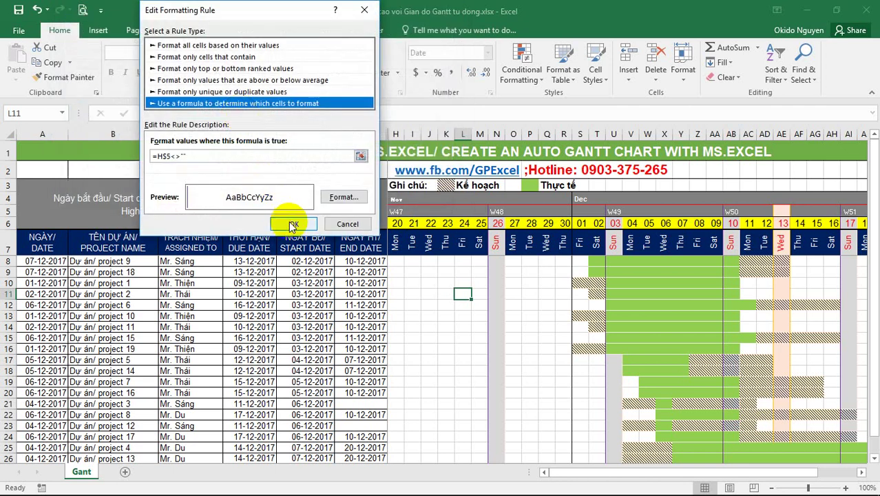
{"action": "left_click", "coordinate": [292, 225]}
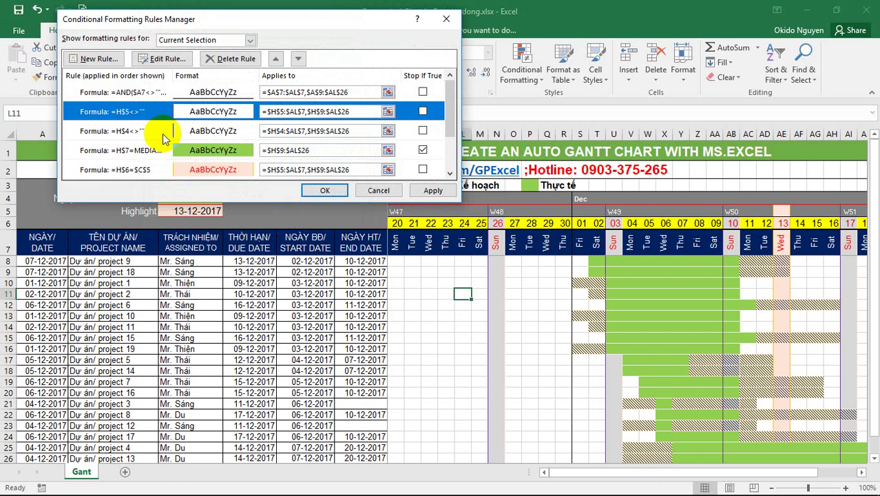
Confirm the month-row rule =H$4<>"", then apply the rules and close the manager
{"action": "double_click", "coordinate": [163, 134]}
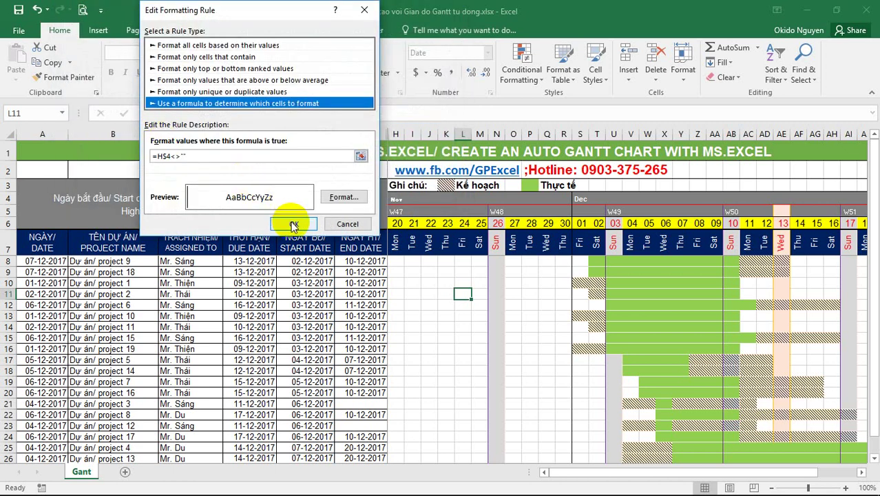
{"action": "left_click", "coordinate": [292, 224]}
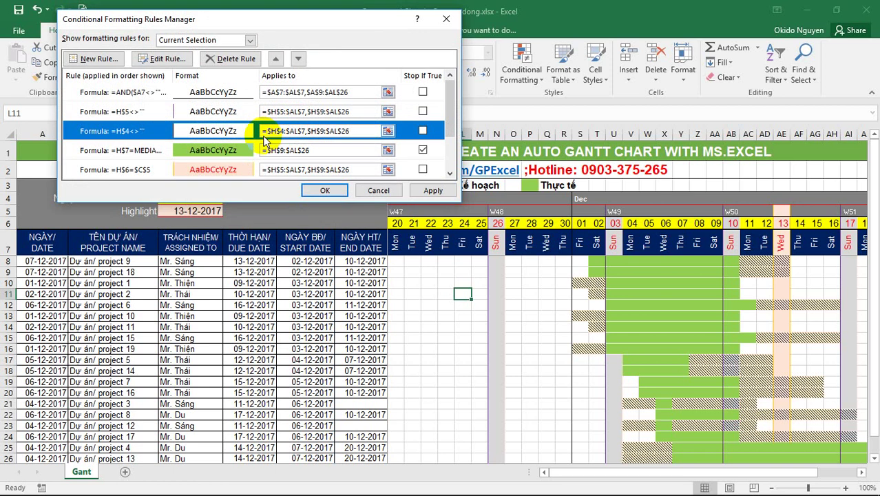
{"action": "left_click", "coordinate": [427, 197]}
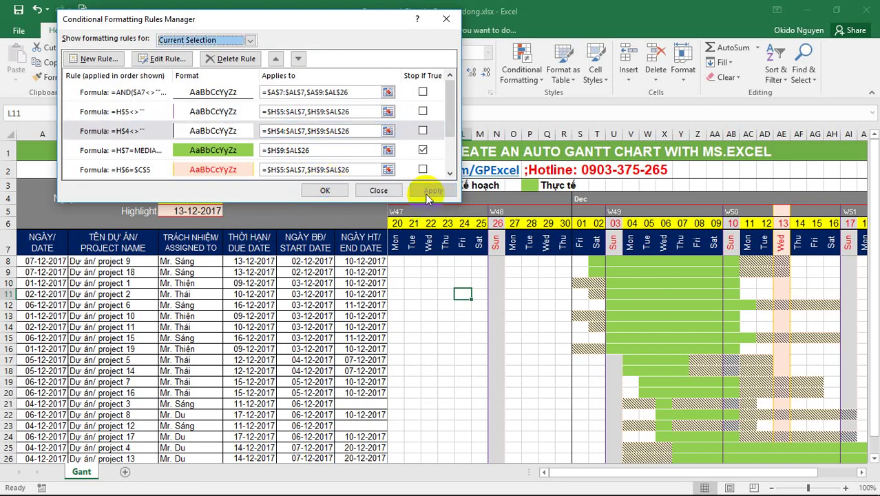
{"action": "left_click", "coordinate": [327, 191]}
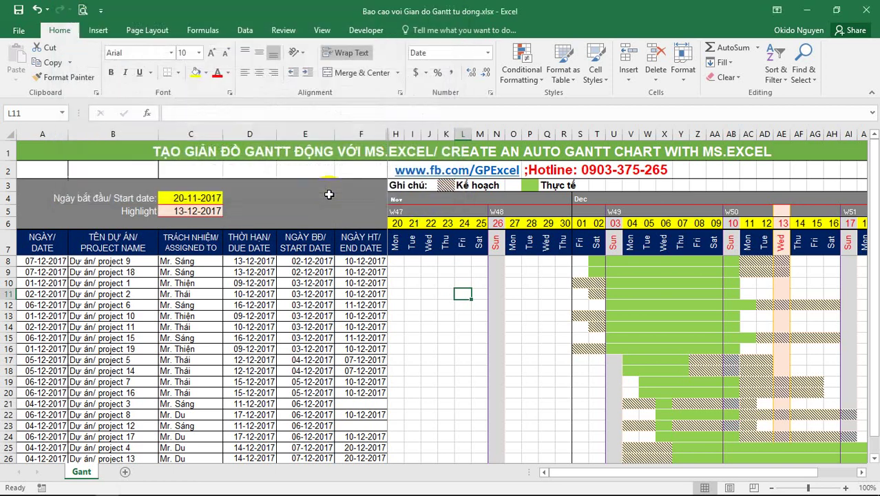
{"action": "left_click", "coordinate": [399, 212]}
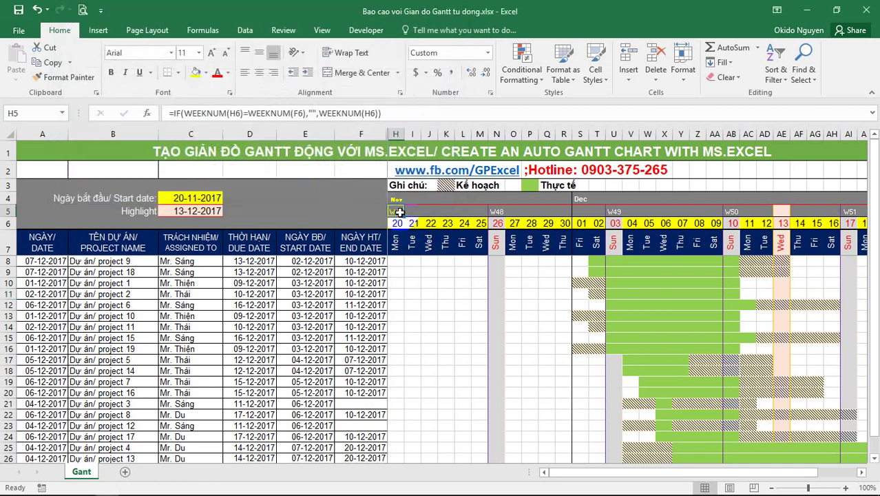
{"action": "left_click", "coordinate": [496, 213]}
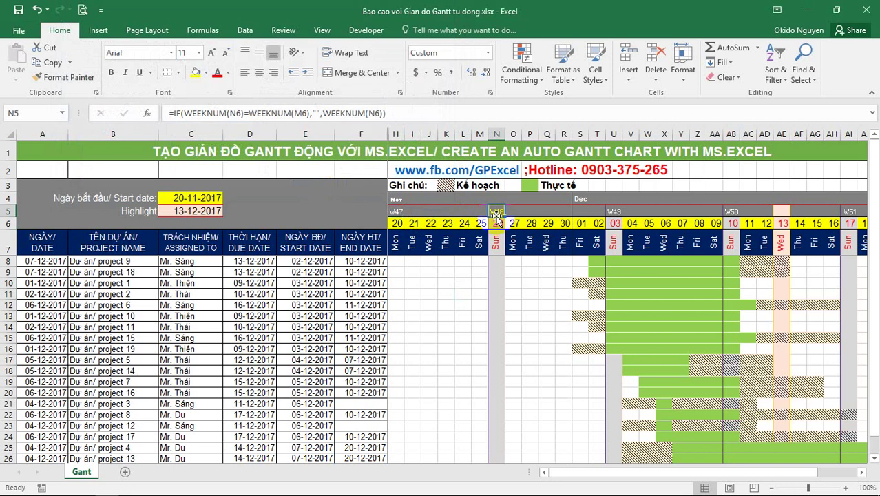
{"action": "left_click", "coordinate": [579, 197]}
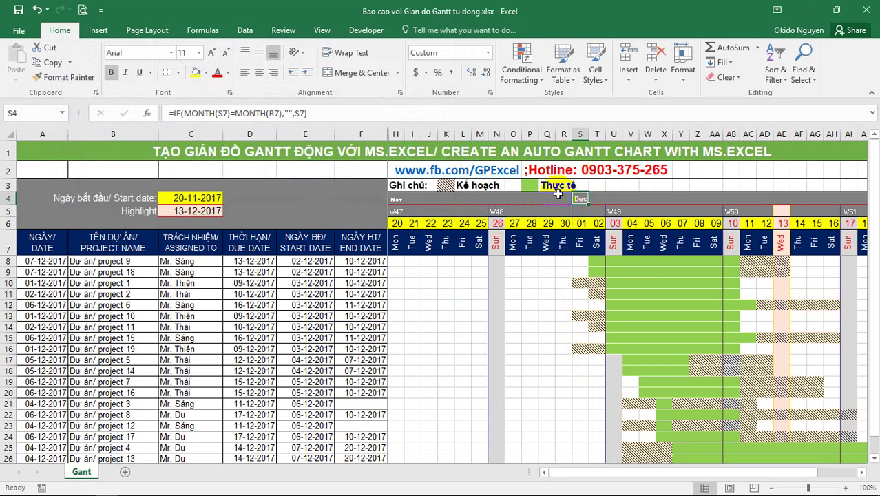
{"action": "scroll", "coordinate": [617, 239], "scroll_direction": "right", "scroll_amount": 1}
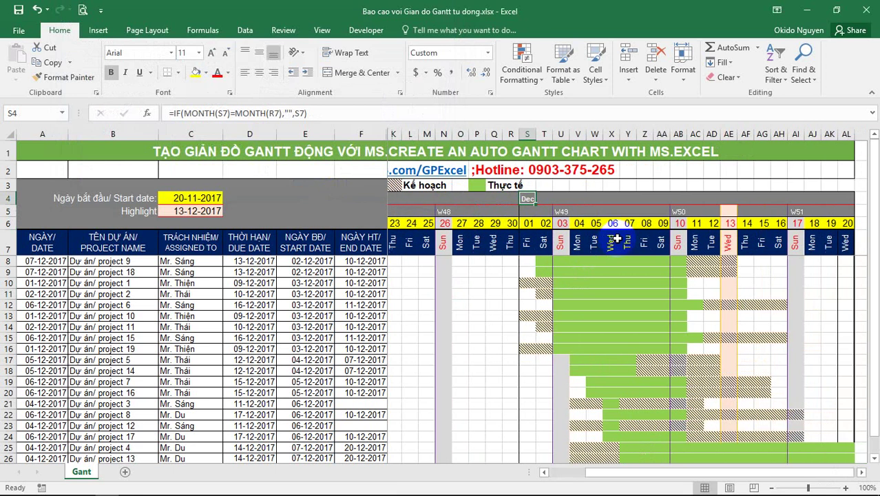
{"action": "scroll", "coordinate": [616, 239], "scroll_direction": "left", "scroll_amount": 1}
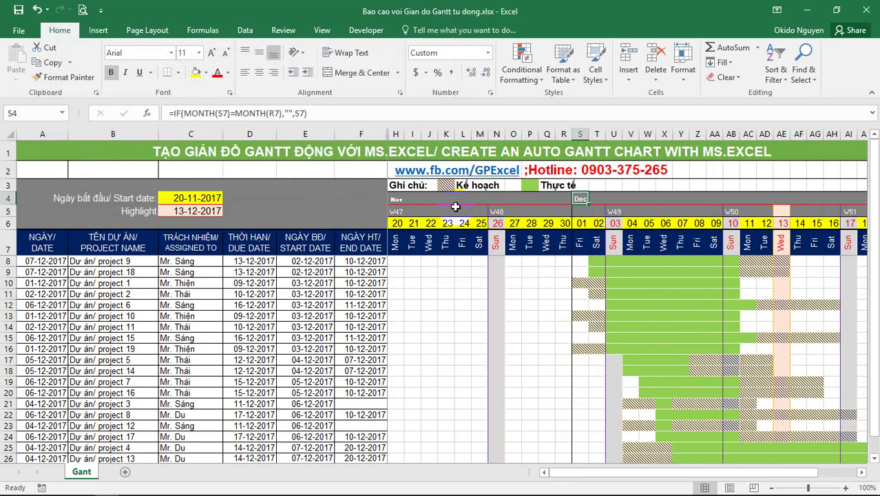
List This Worksheet's formatting rules and open the hatched =H$7=MEDIAN(H$7,$A8,$D8) rule
{"action": "left_click", "coordinate": [517, 77]}
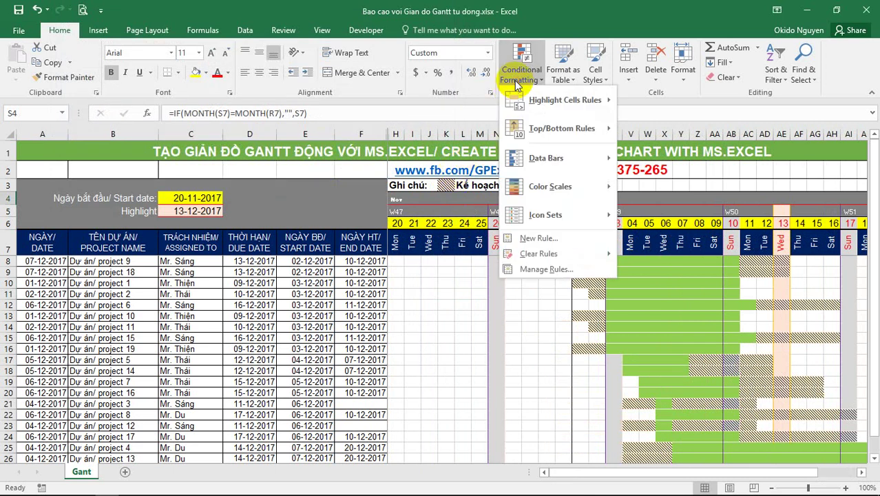
{"action": "left_click", "coordinate": [533, 269]}
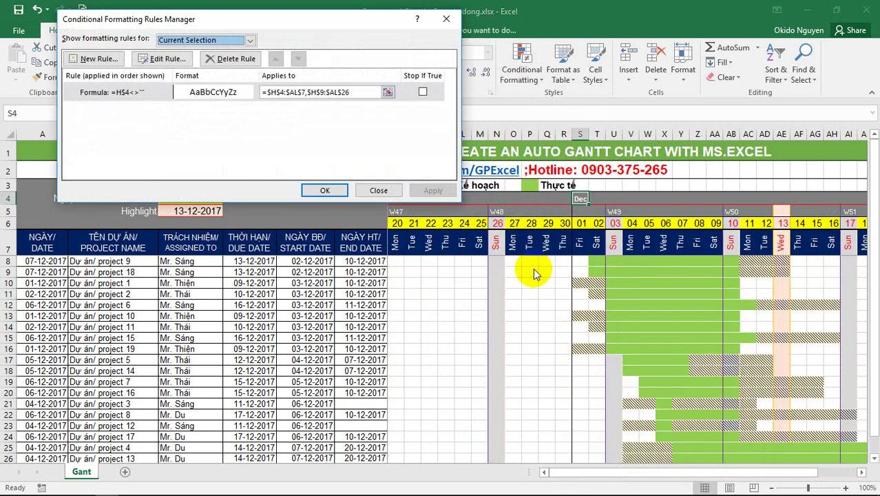
{"action": "left_click", "coordinate": [212, 41]}
{"action": "left_click", "coordinate": [201, 61]}
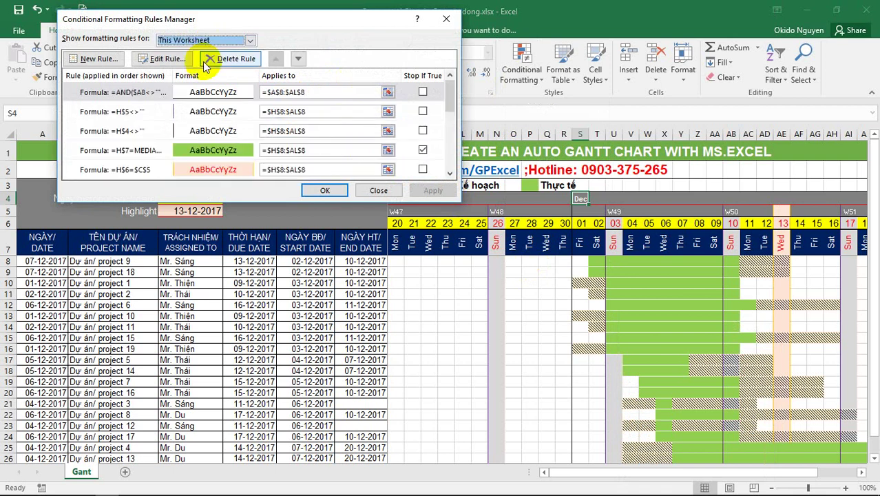
{"action": "left_click", "coordinate": [177, 147]}
{"action": "scroll", "coordinate": [176, 148], "scroll_direction": "down", "scroll_amount": 3}
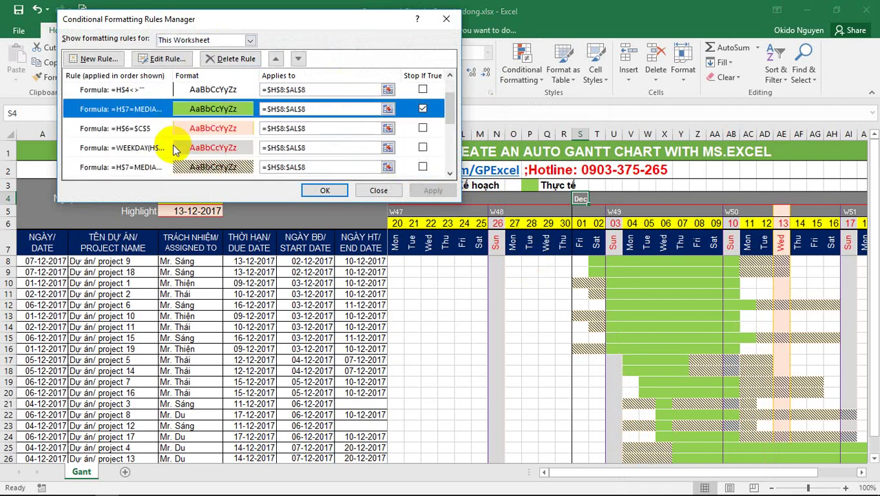
{"action": "left_click", "coordinate": [174, 144]}
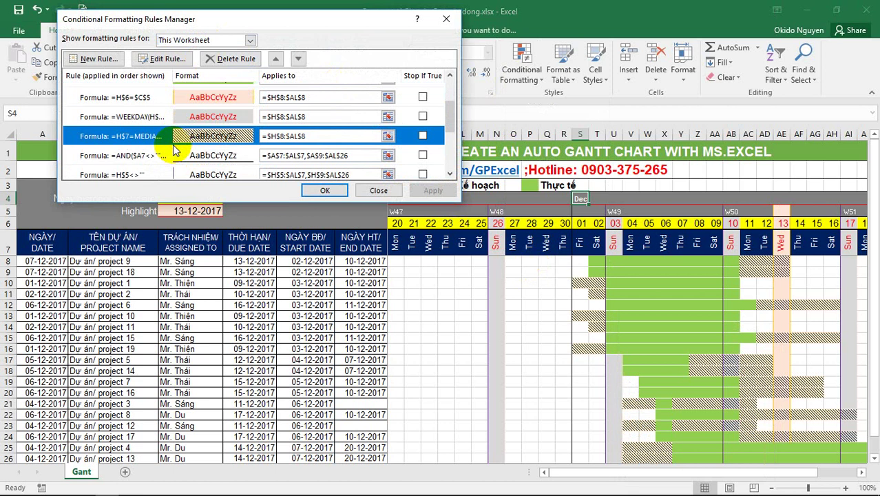
{"action": "double_click", "coordinate": [173, 148]}
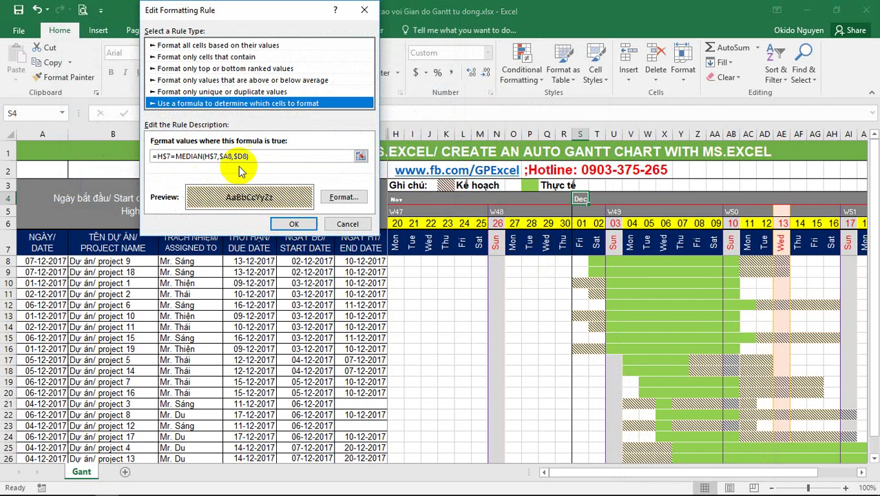
{"action": "left_click", "coordinate": [172, 155]}
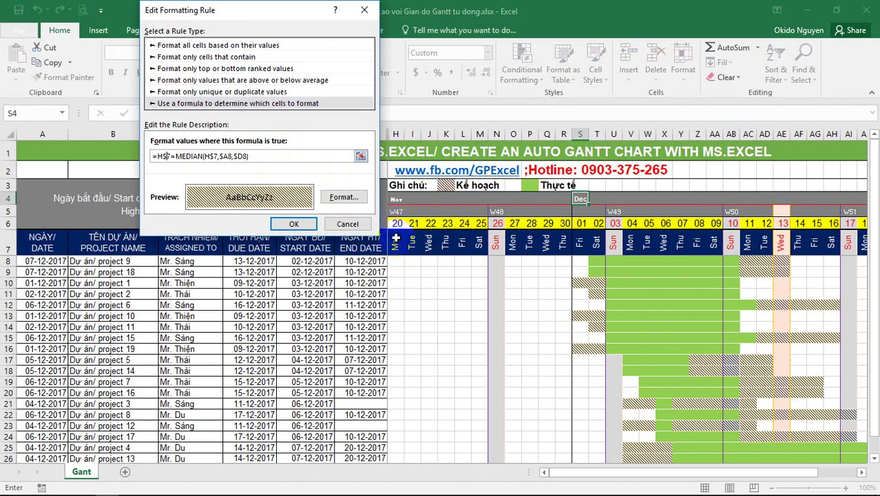
{"action": "left_click", "coordinate": [396, 242]}
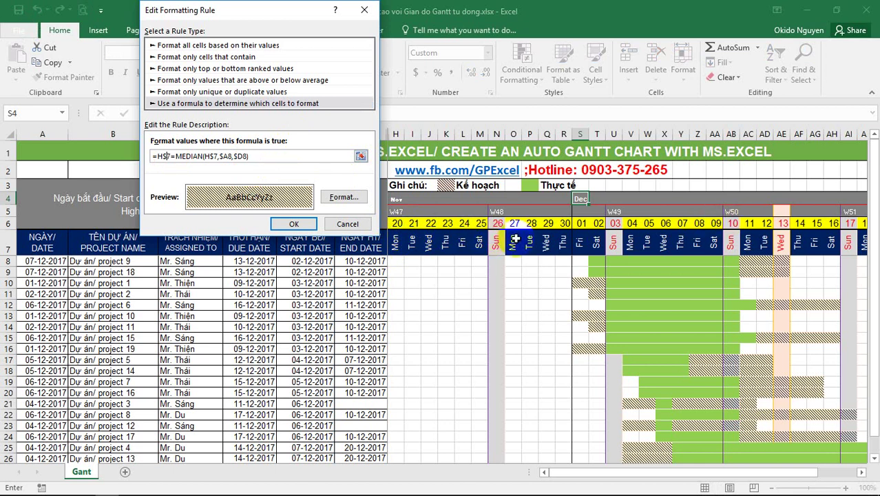
{"action": "left_click", "coordinate": [193, 155]}
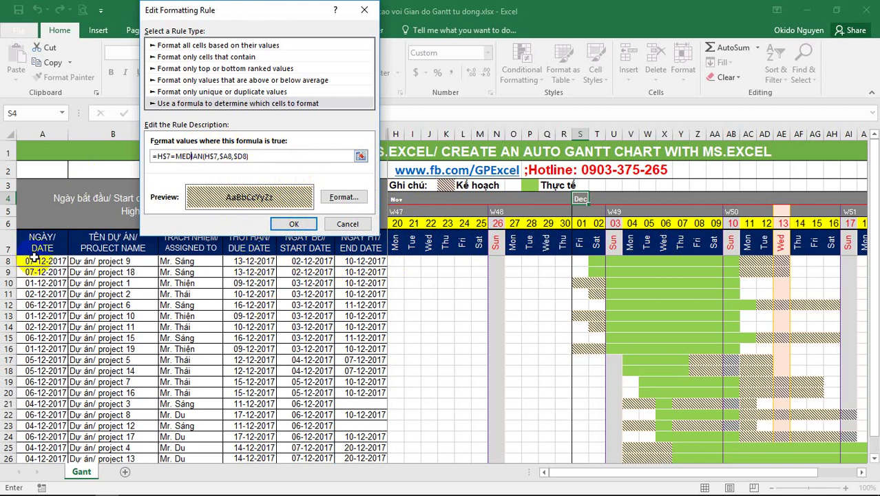
{"action": "left_click", "coordinate": [250, 15]}
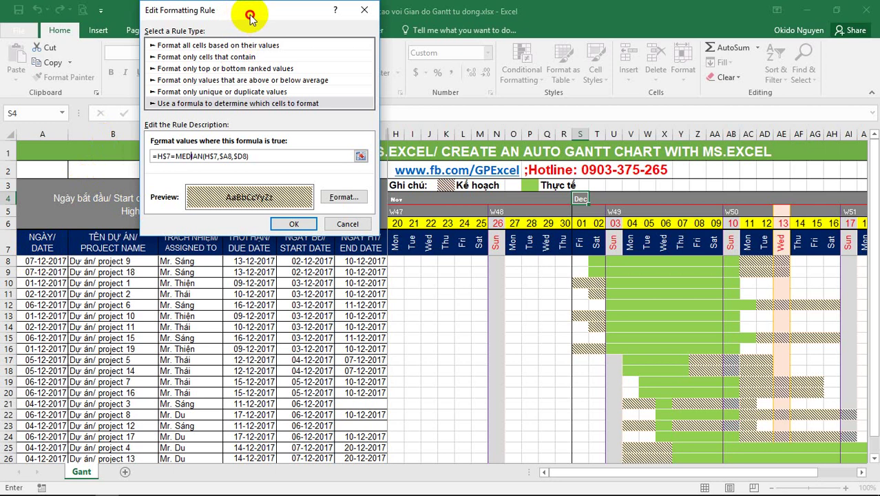
{"action": "left_click_drag", "start_coordinate": [250, 16], "coordinate": [521, 21]}
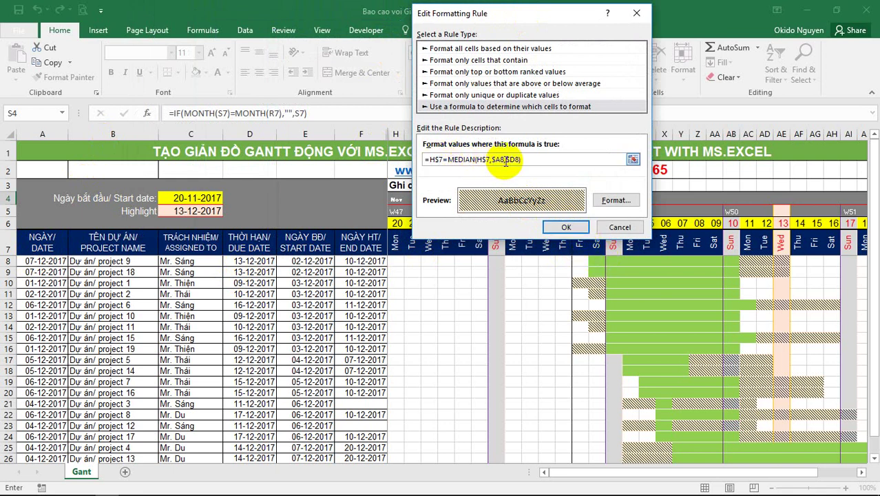
Fill the MEDIAN planned-bar rule with a Thin Diagonal Stripe pattern and confirm both dialogs
{"action": "left_click", "coordinate": [608, 201]}
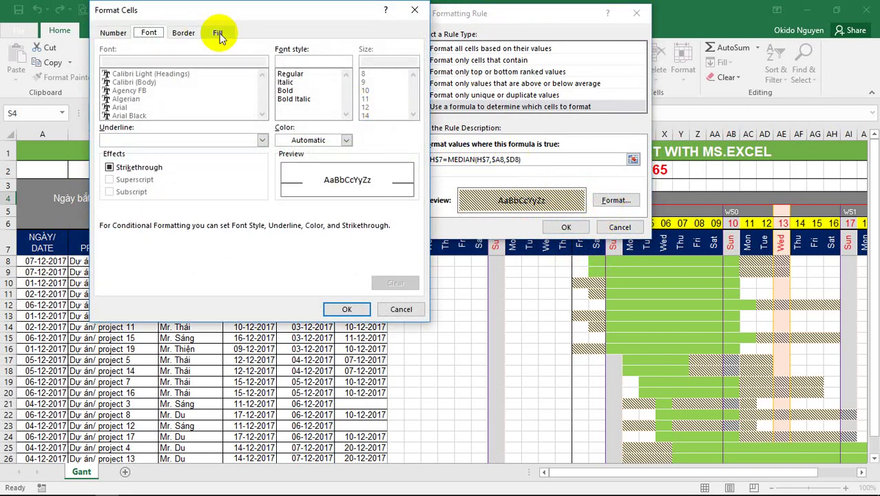
{"action": "left_click", "coordinate": [218, 33]}
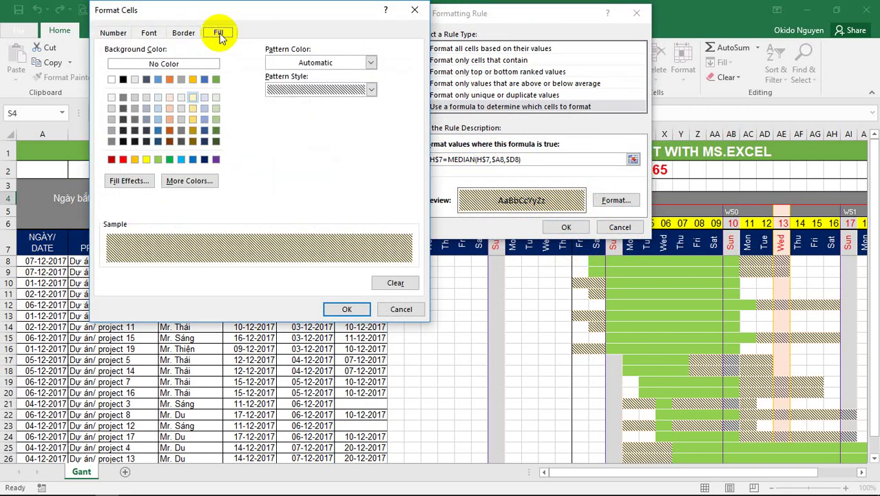
{"action": "left_click", "coordinate": [341, 93]}
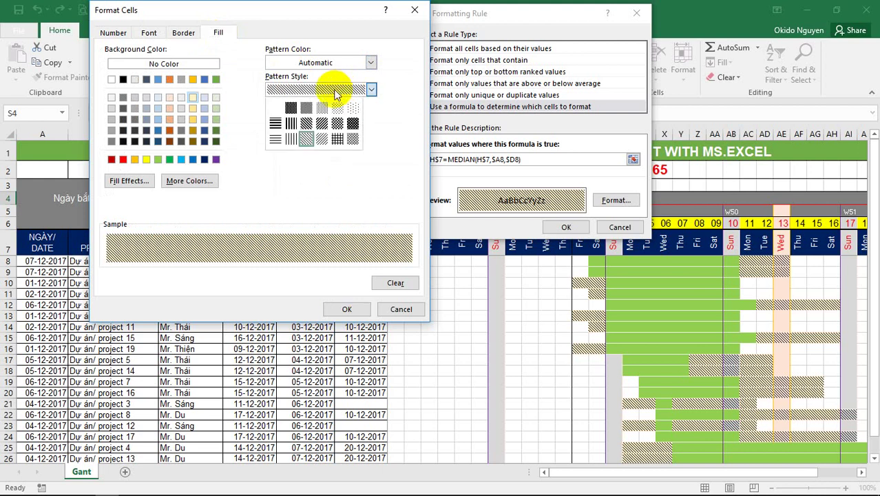
{"action": "left_click", "coordinate": [322, 136]}
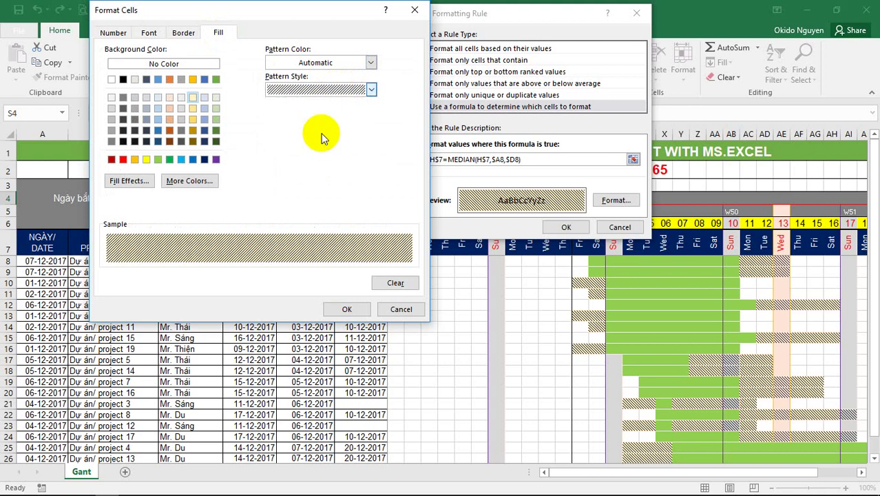
{"action": "left_click", "coordinate": [347, 310]}
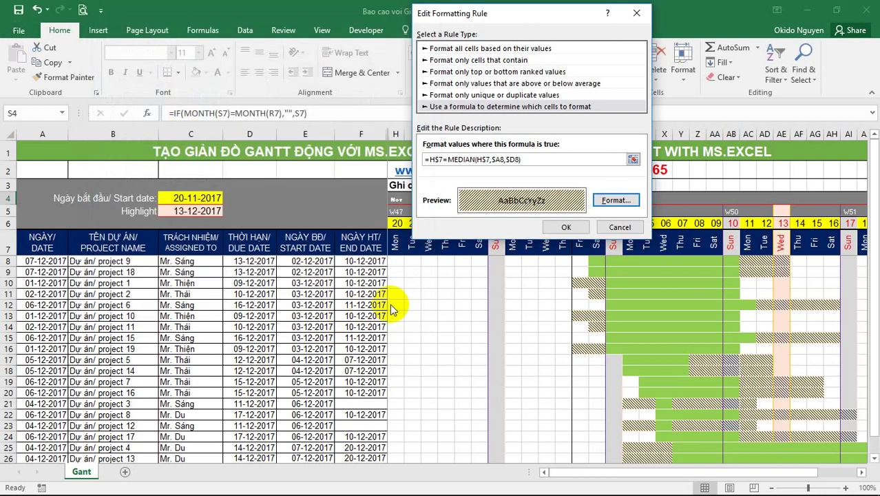
{"action": "left_click", "coordinate": [561, 227]}
Apply the rules, delete the hatched planned-dates rule, apply again and close the Rules Manager
{"action": "left_click", "coordinate": [431, 192]}
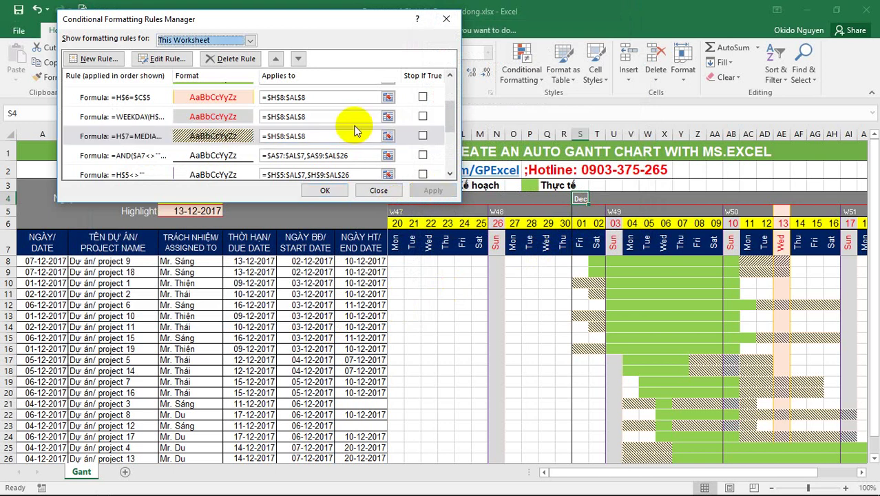
{"action": "left_click_drag", "start_coordinate": [444, 122], "coordinate": [447, 157]}
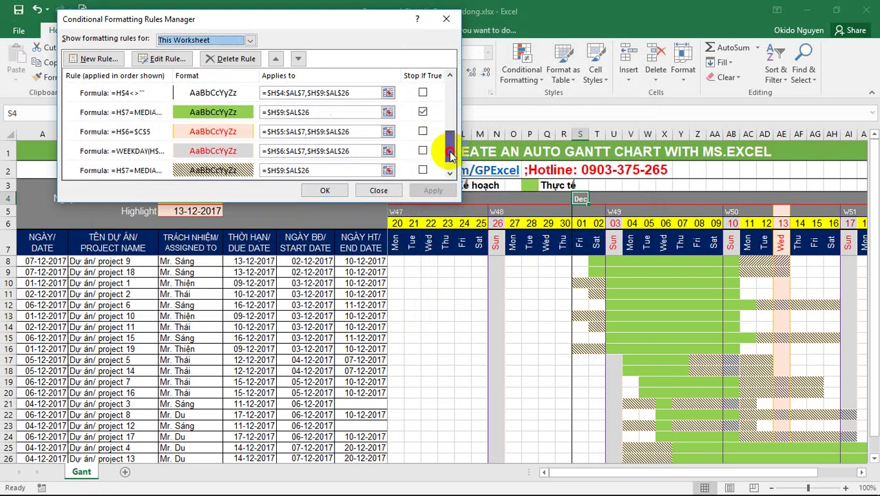
{"action": "left_click", "coordinate": [203, 152]}
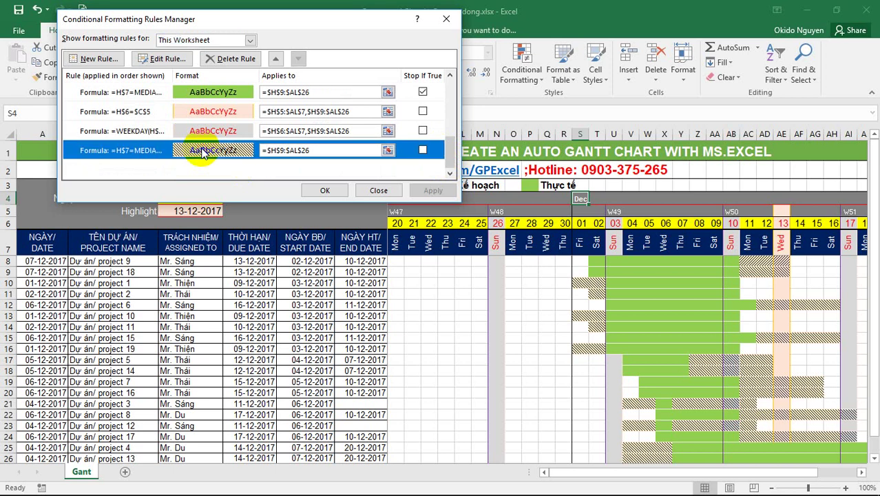
{"action": "key", "text": "Delete"}
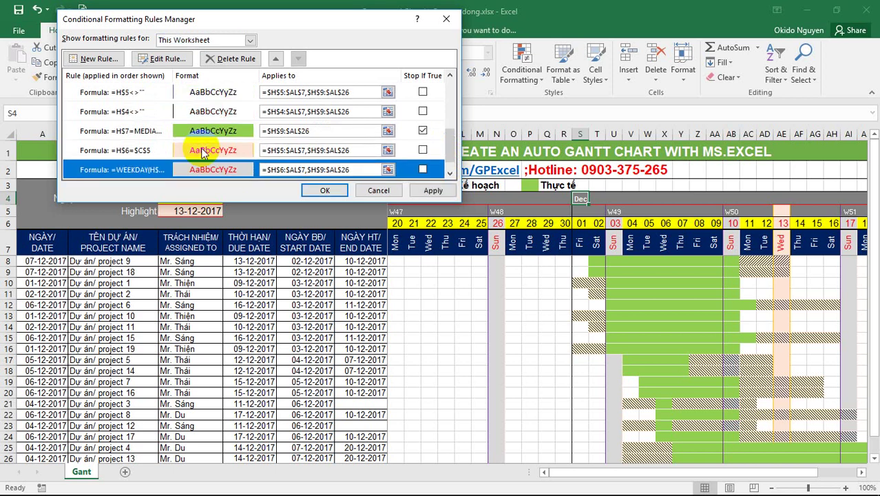
{"action": "left_click", "coordinate": [428, 190]}
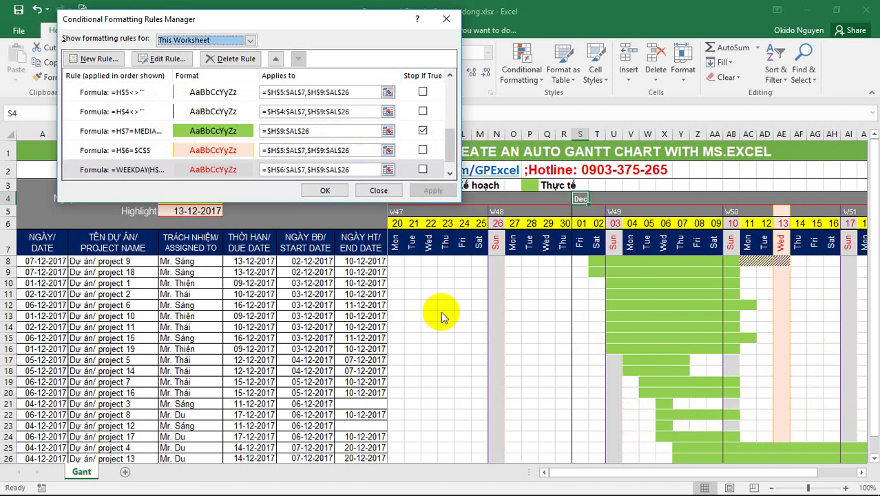
{"action": "left_click", "coordinate": [375, 191]}
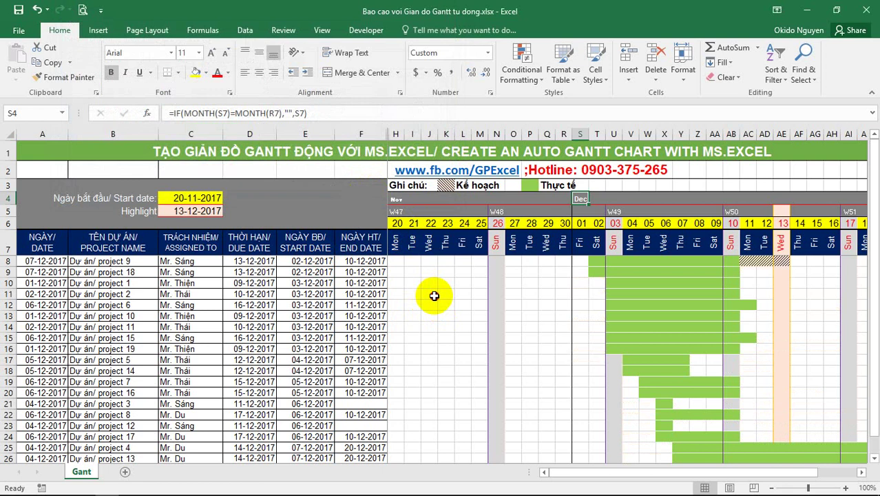
{"action": "left_click", "coordinate": [463, 294]}
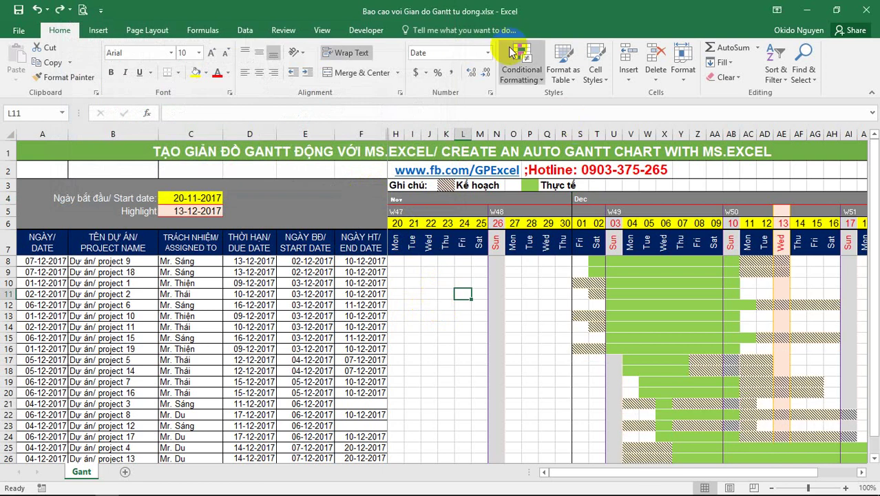
Open the green actual-dates rule from Conditional Formatting > Manage Rules for editing
{"action": "left_click", "coordinate": [521, 75]}
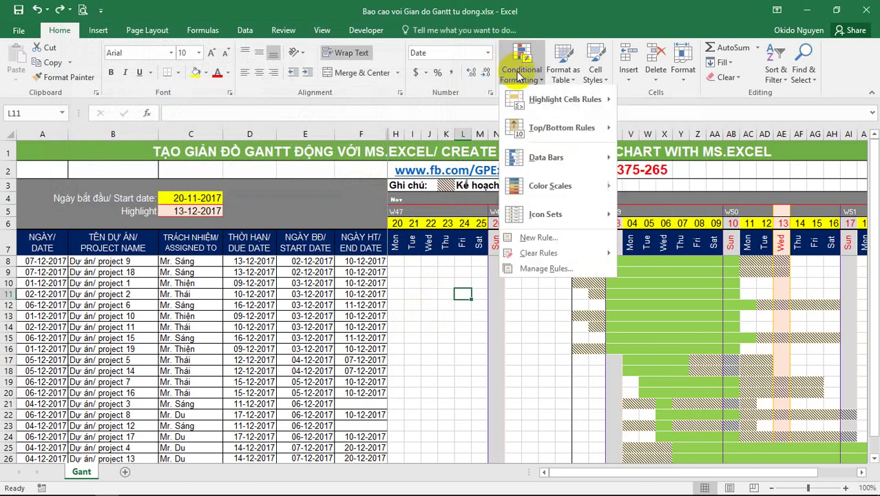
{"action": "left_click", "coordinate": [547, 269]}
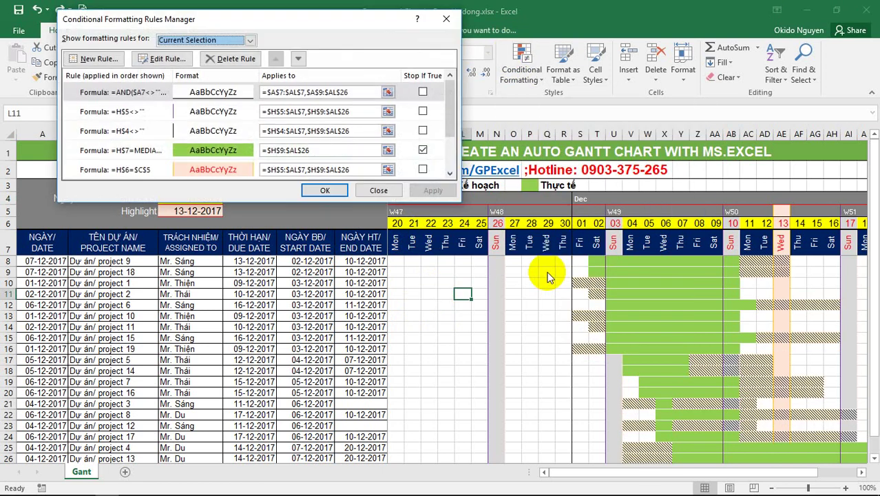
{"action": "left_click", "coordinate": [225, 150]}
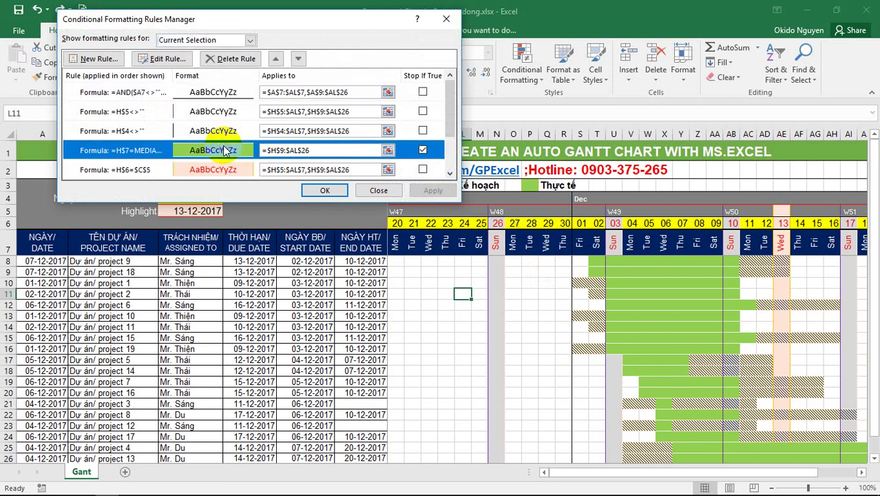
{"action": "double_click", "coordinate": [225, 150]}
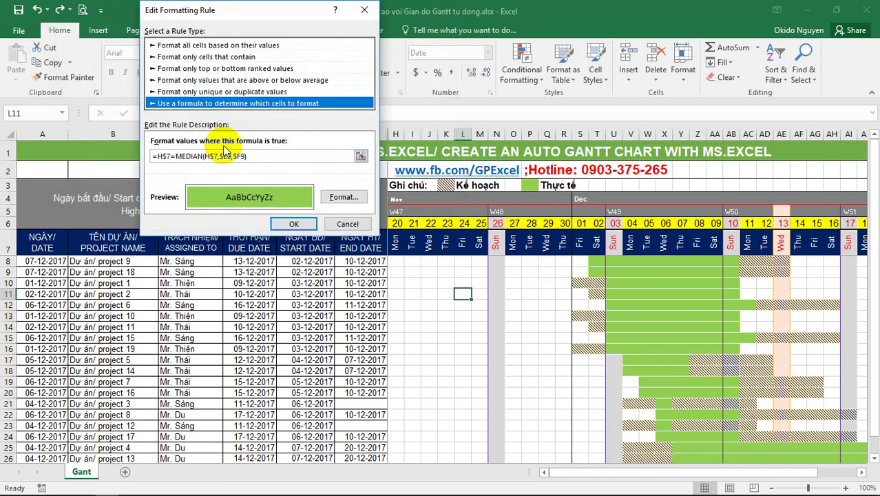
Inspect the formula =H$7=MEDIAN(H$7,$E9,$F9) and confirm the rule unchanged
{"action": "left_click", "coordinate": [252, 156]}
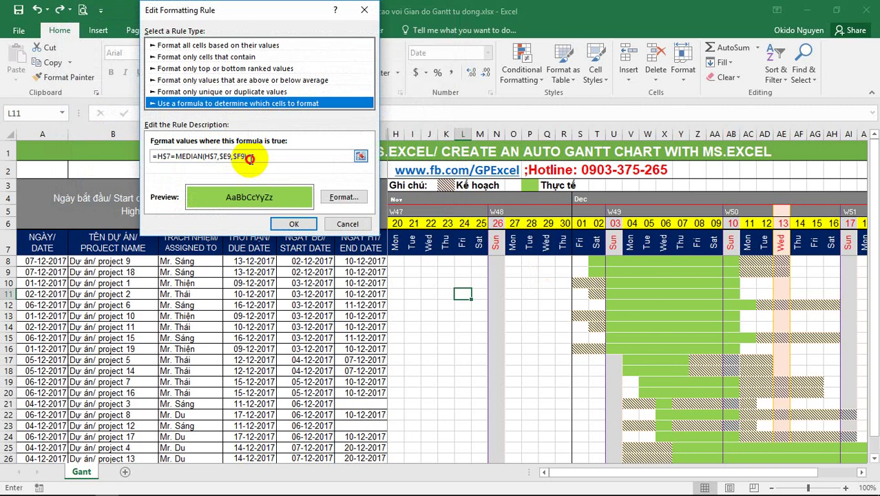
{"action": "left_click", "coordinate": [168, 156]}
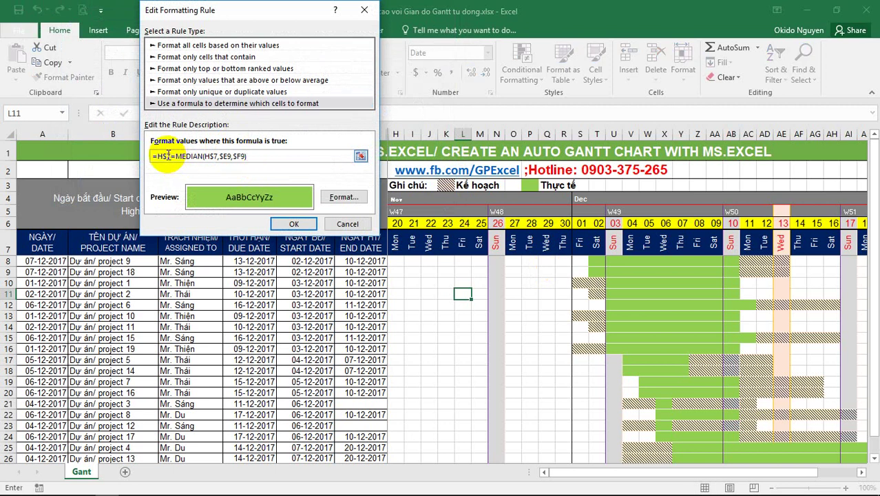
{"action": "left_click", "coordinate": [168, 155]}
{"action": "left_click", "coordinate": [203, 156]}
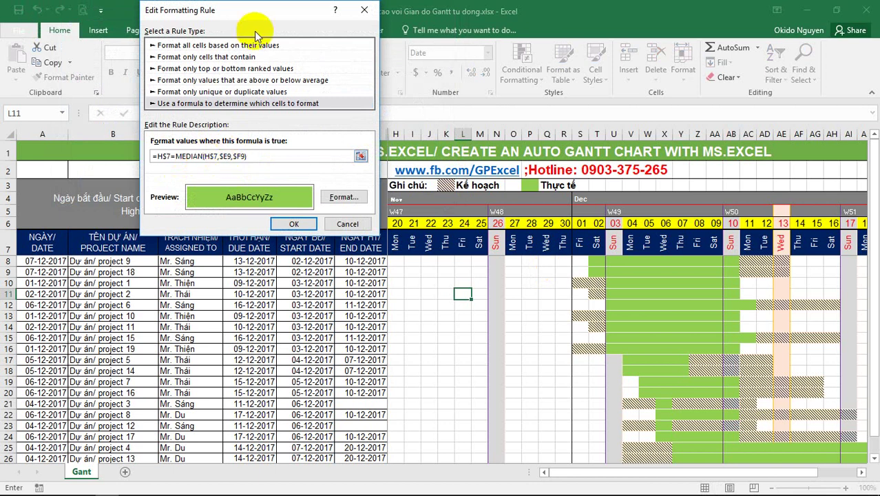
{"action": "left_click_drag", "start_coordinate": [260, 17], "coordinate": [172, 17]}
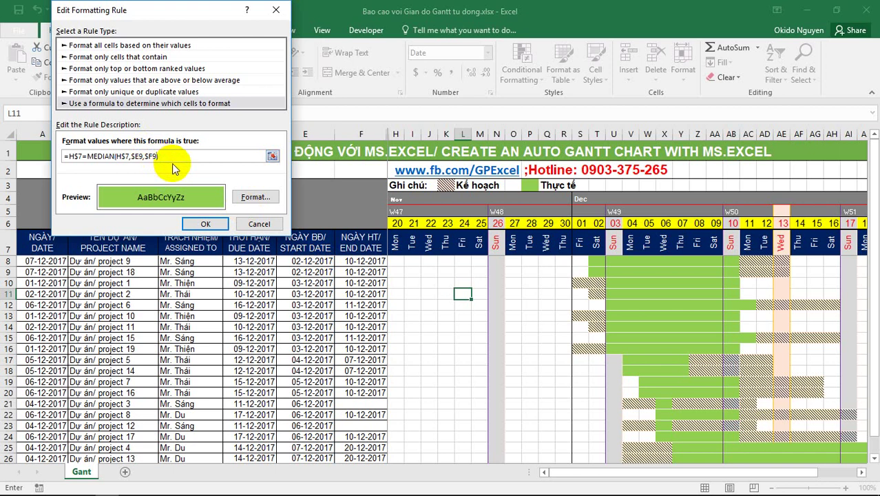
{"action": "left_click", "coordinate": [222, 224]}
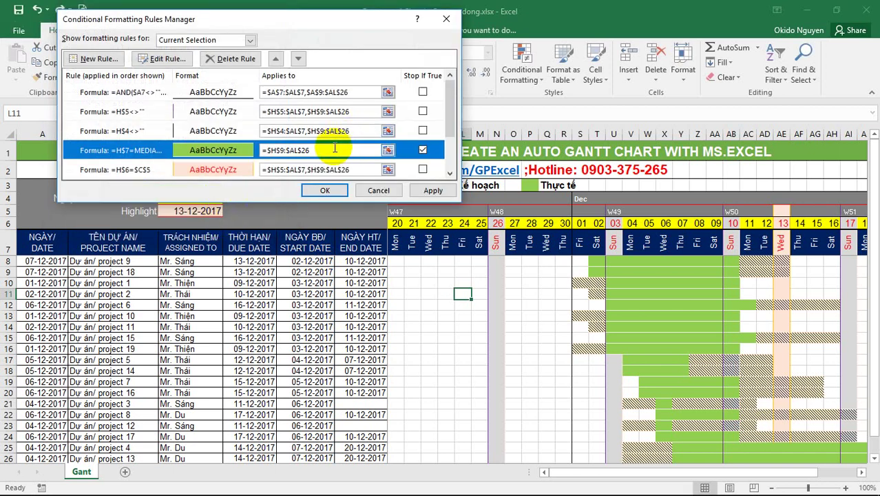
Turn off Stop If True for the green actual-dates rule
{"action": "left_click", "coordinate": [334, 149]}
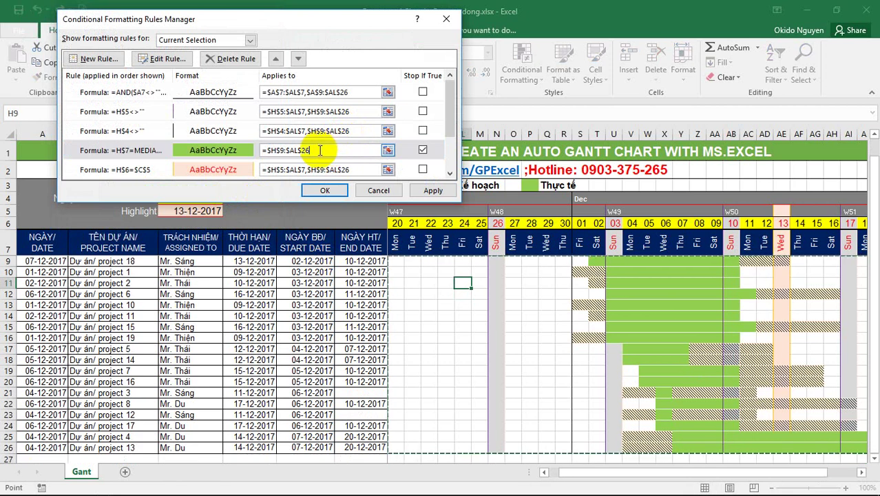
{"action": "key", "text": "F2"}
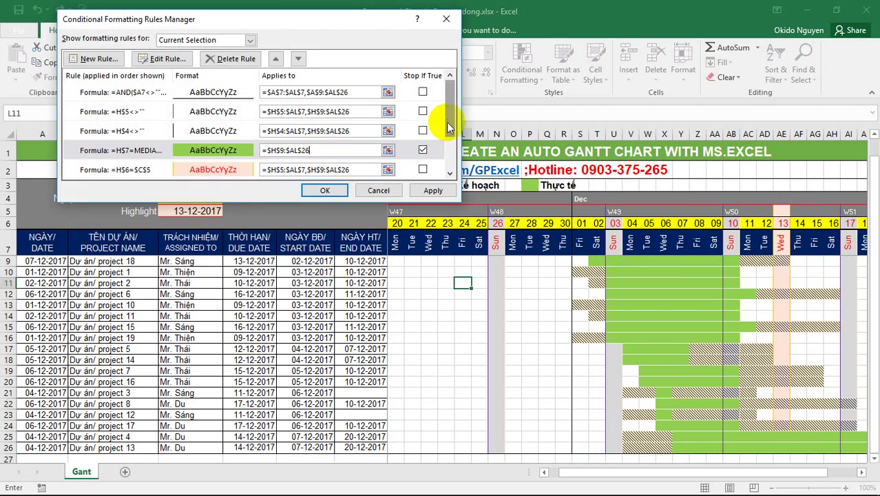
{"action": "left_click", "coordinate": [421, 150]}
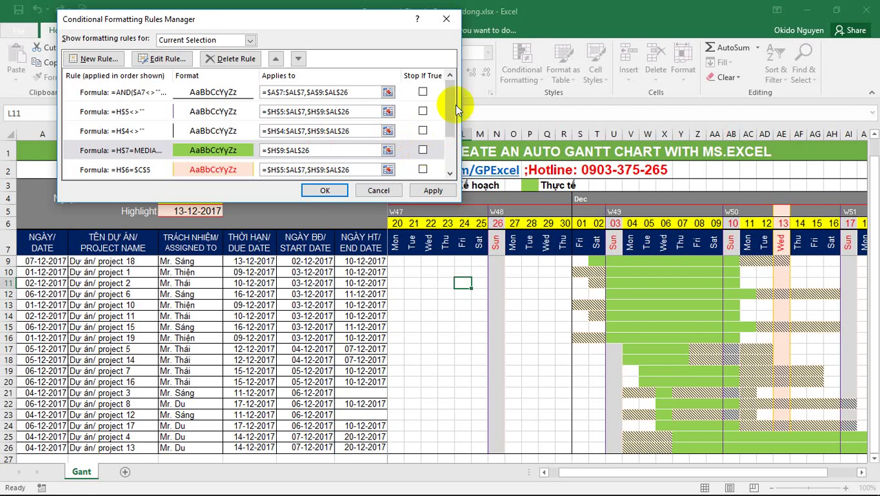
Open the Sunday WEEKDAY rule for editing
{"action": "left_click_drag", "start_coordinate": [451, 109], "coordinate": [454, 132]}
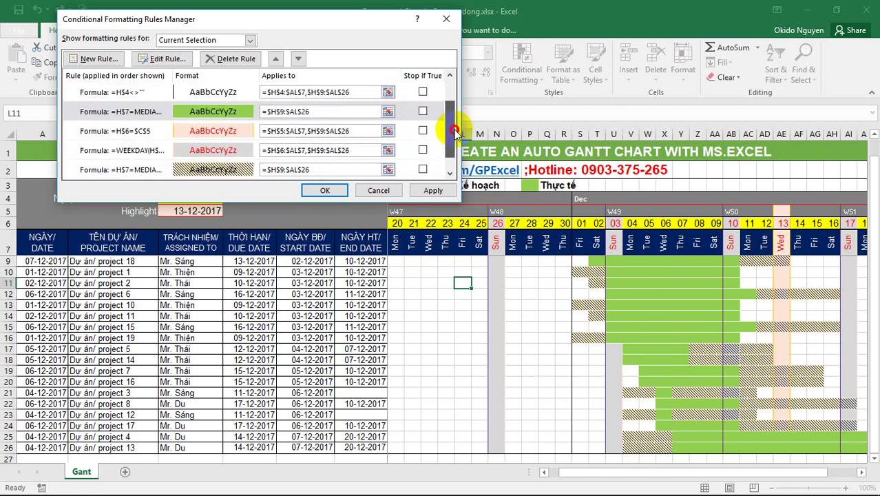
{"action": "left_click", "coordinate": [213, 131]}
{"action": "left_click", "coordinate": [210, 150]}
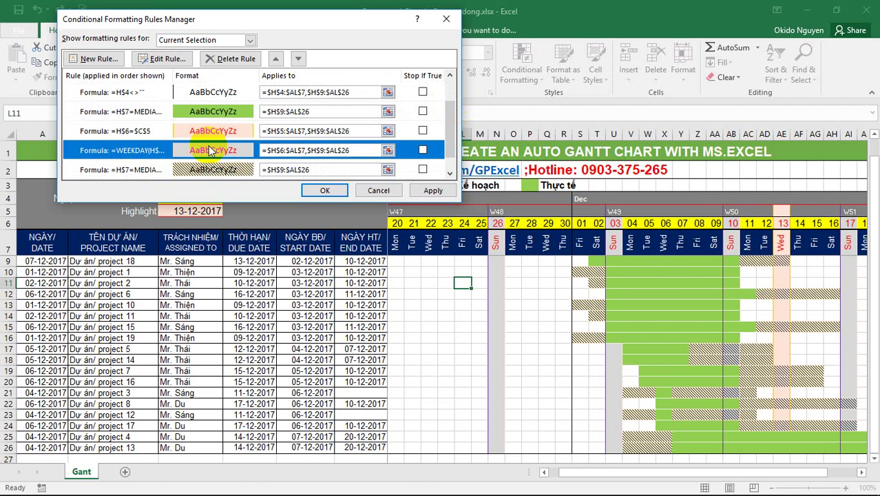
{"action": "double_click", "coordinate": [210, 150]}
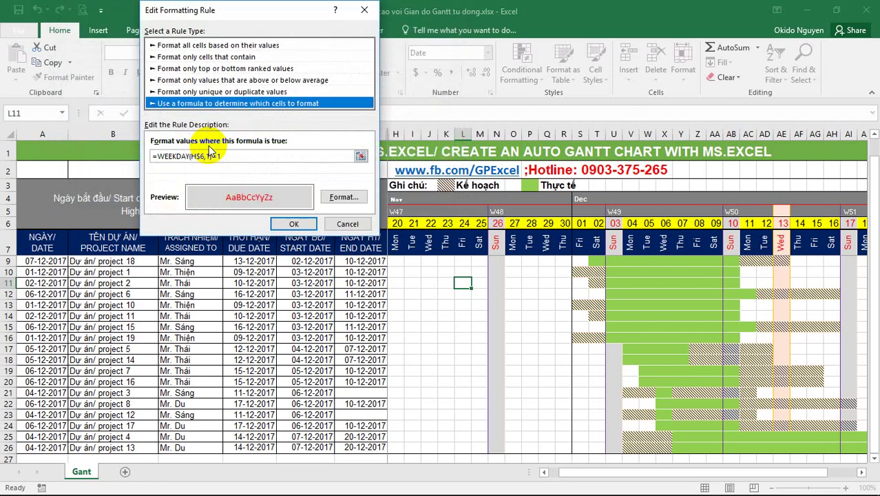
Add ',1' after H$6 in the Sunday WEEKDAY formula, keep its grey fill, and confirm
{"action": "left_click", "coordinate": [201, 157]}
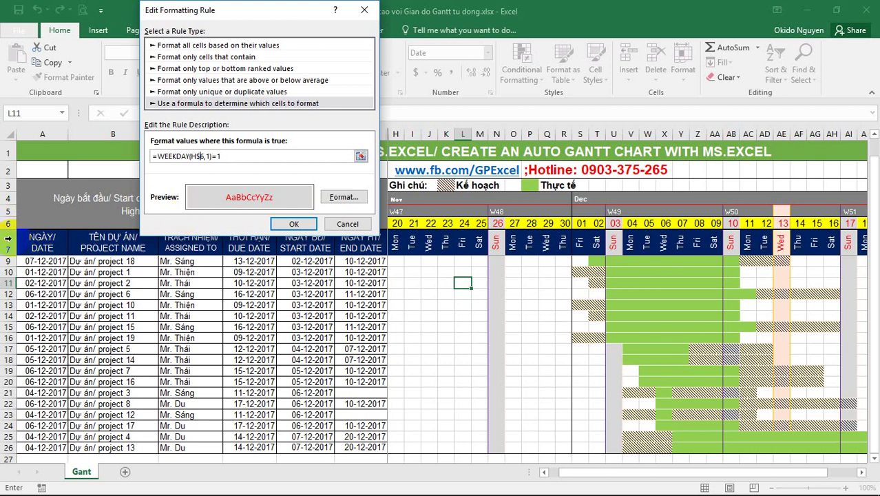
{"action": "left_click", "coordinate": [207, 156]}
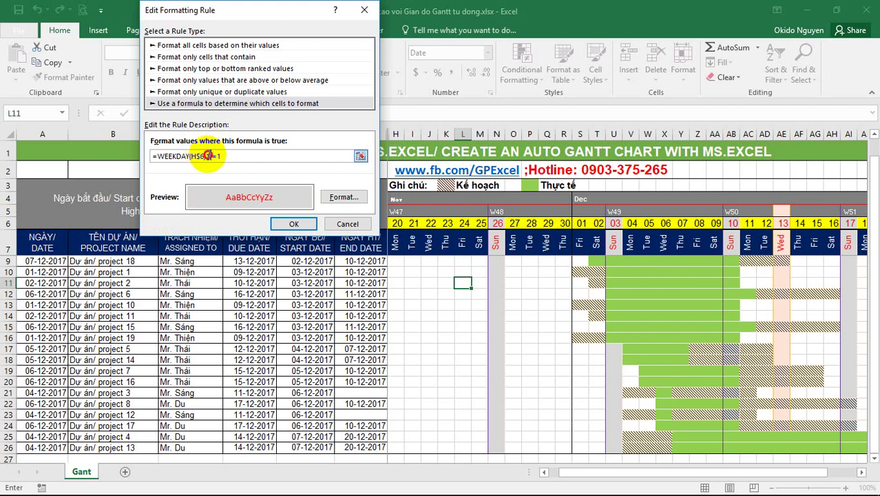
{"action": "type", "text": ","}
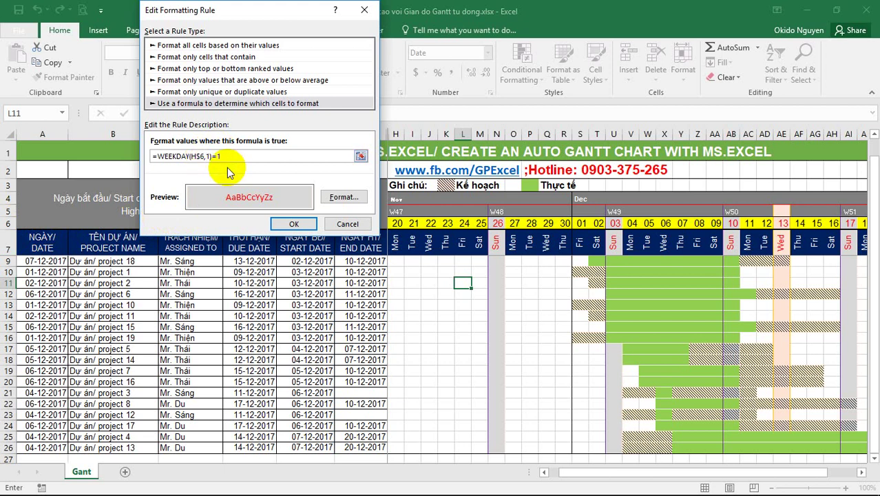
{"action": "type", "text": "1"}
{"action": "left_click", "coordinate": [338, 199]}
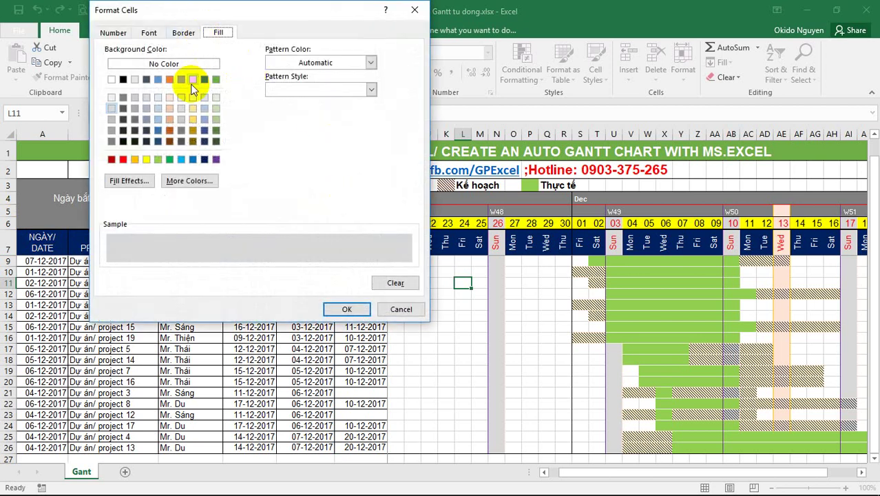
{"action": "left_click", "coordinate": [335, 310]}
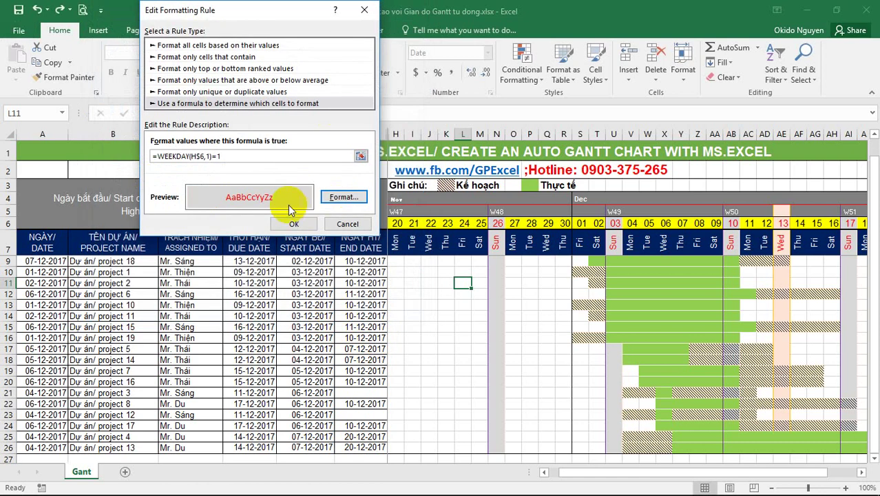
{"action": "left_click", "coordinate": [292, 222]}
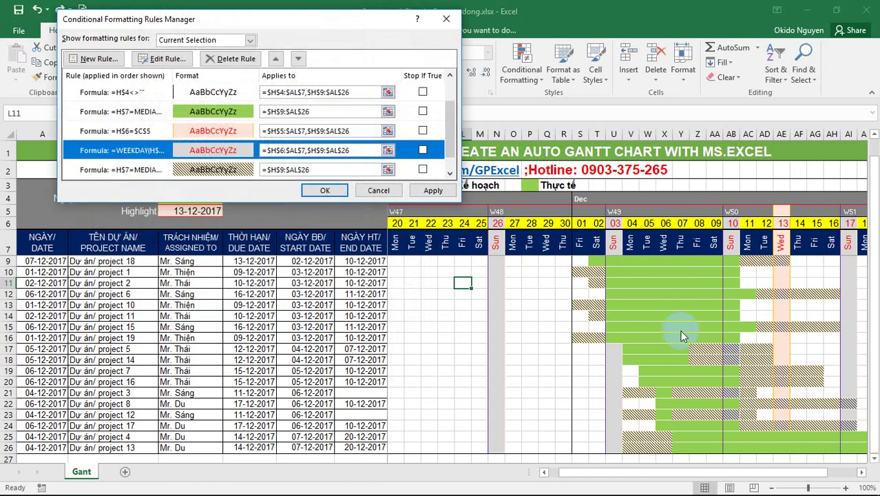
Tick Stop If True on the green =$H$7=MEDIAN rule, apply, and close the manager
{"action": "left_click", "coordinate": [434, 190]}
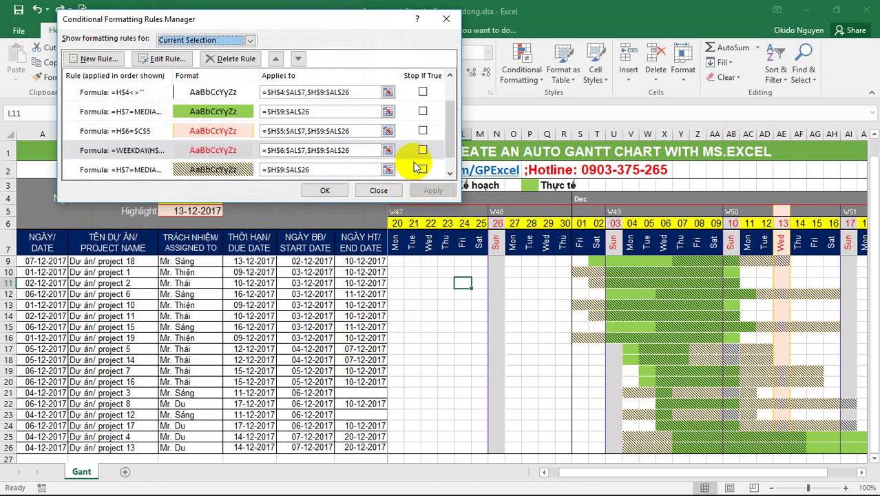
{"action": "left_click", "coordinate": [422, 111]}
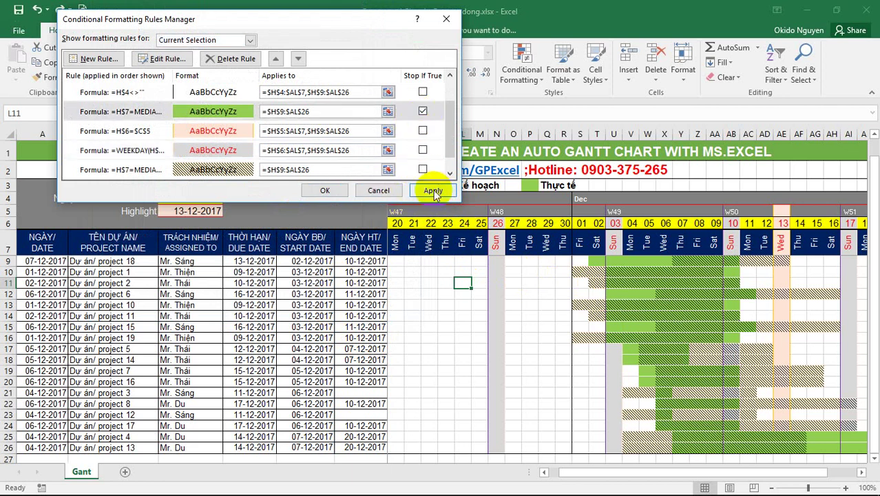
{"action": "left_click", "coordinate": [434, 191]}
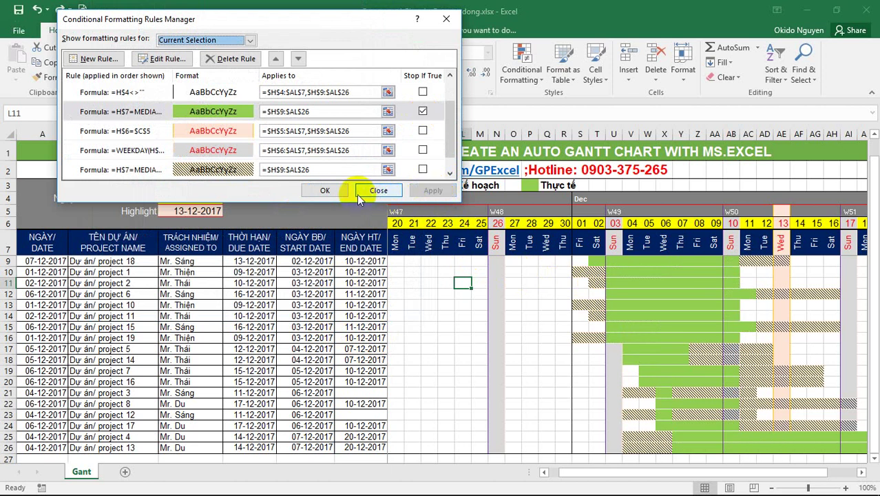
{"action": "left_click", "coordinate": [219, 135]}
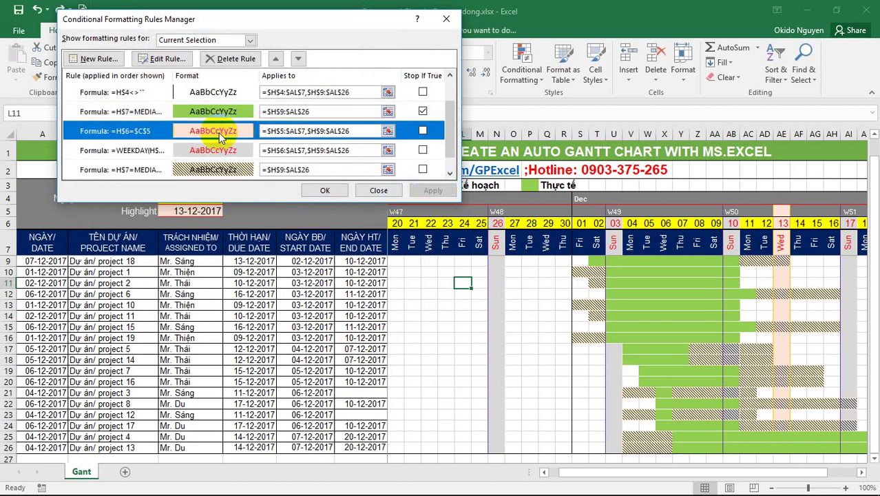
{"action": "left_click", "coordinate": [331, 191]}
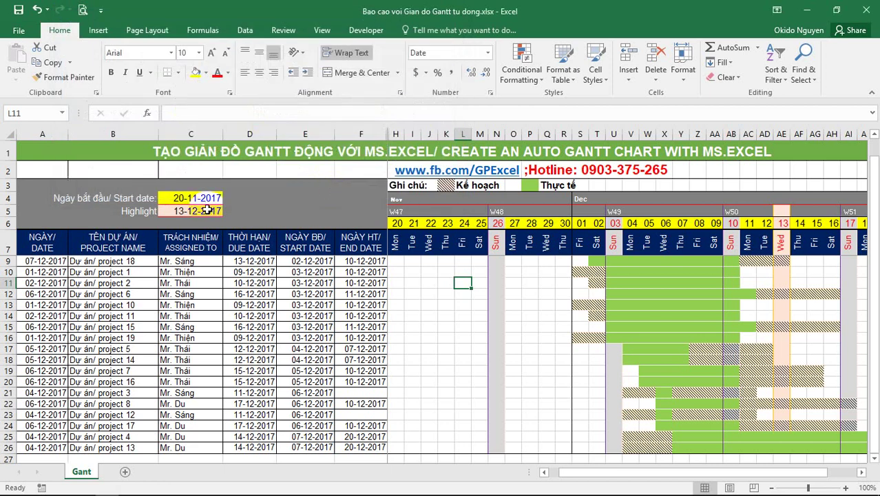
Enter 1/12 in C5 so the highlight date becomes 01-12-2017
{"action": "left_click", "coordinate": [206, 210]}
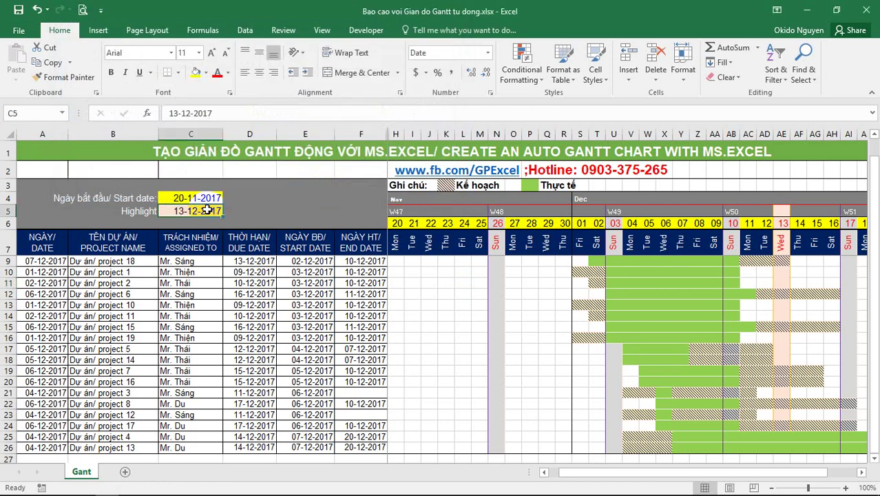
{"action": "type", "text": "1/1"}
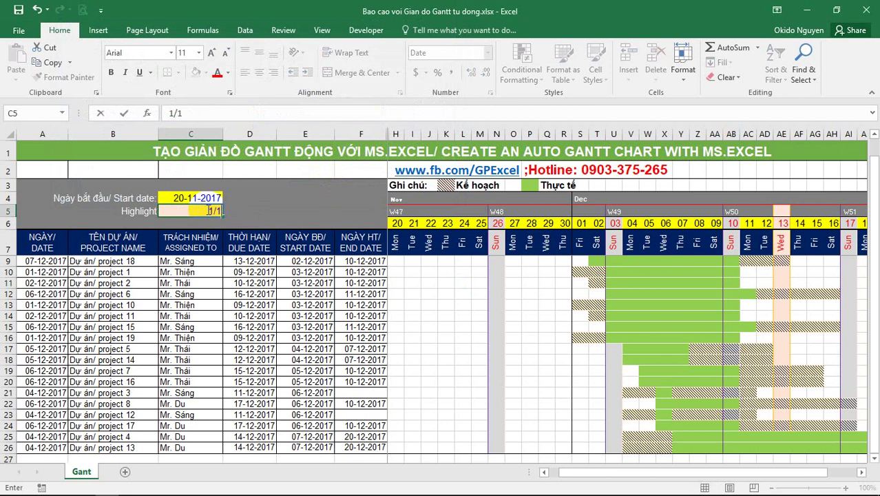
{"action": "type", "text": "2"}
{"action": "key", "text": "Return"}
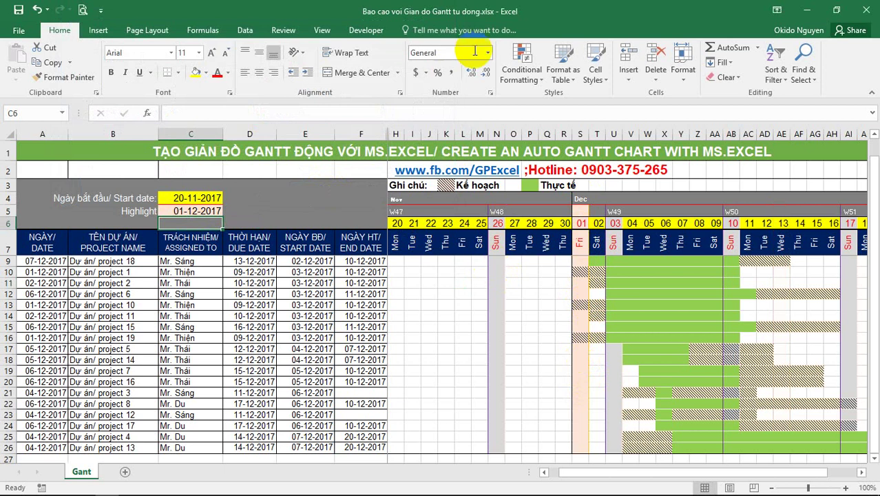
{"action": "left_click", "coordinate": [521, 72]}
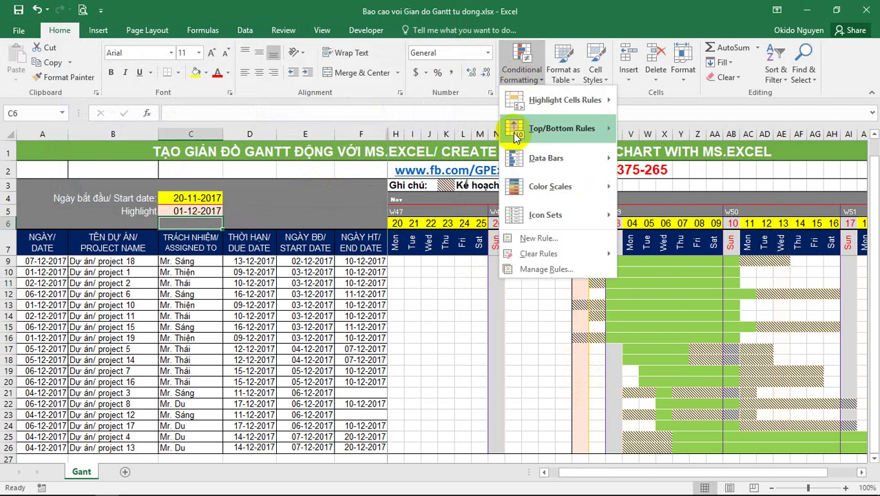
List This Worksheet's rules, check the highlight rule's range, and open =H$6=$C$5 for editing
{"action": "left_click", "coordinate": [530, 268]}
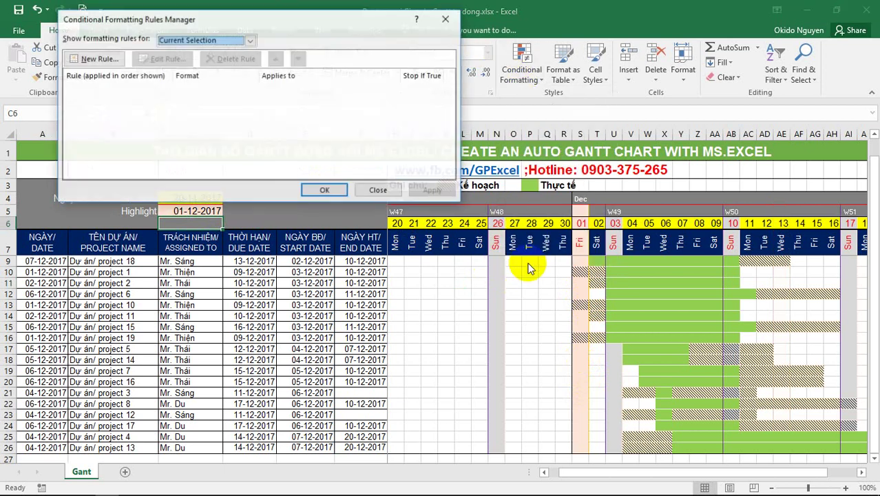
{"action": "left_click", "coordinate": [201, 41]}
{"action": "left_click", "coordinate": [199, 61]}
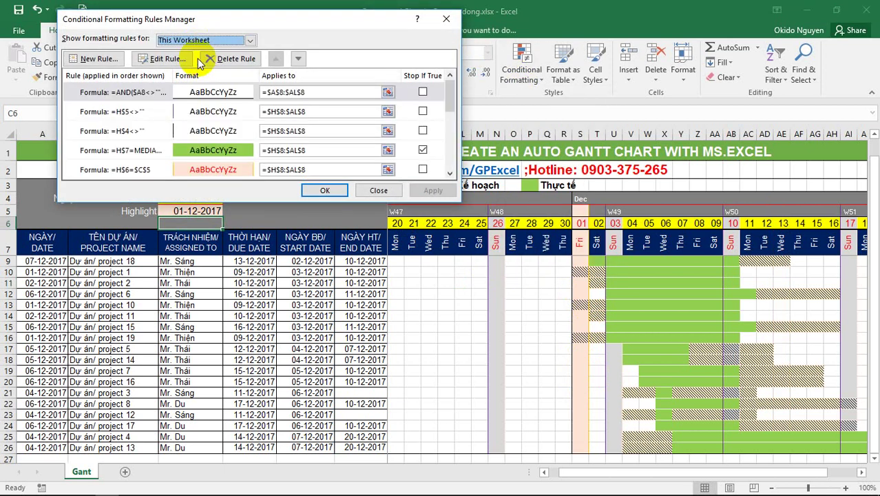
{"action": "left_click", "coordinate": [180, 170]}
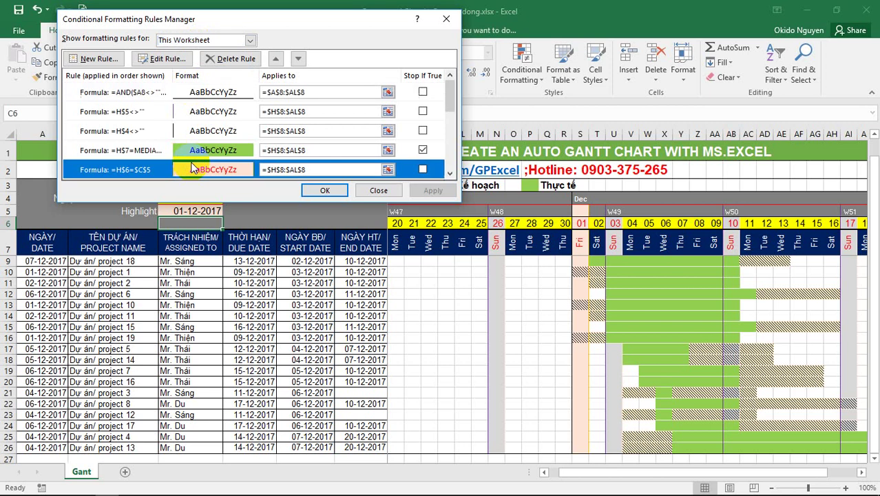
{"action": "left_click", "coordinate": [311, 167]}
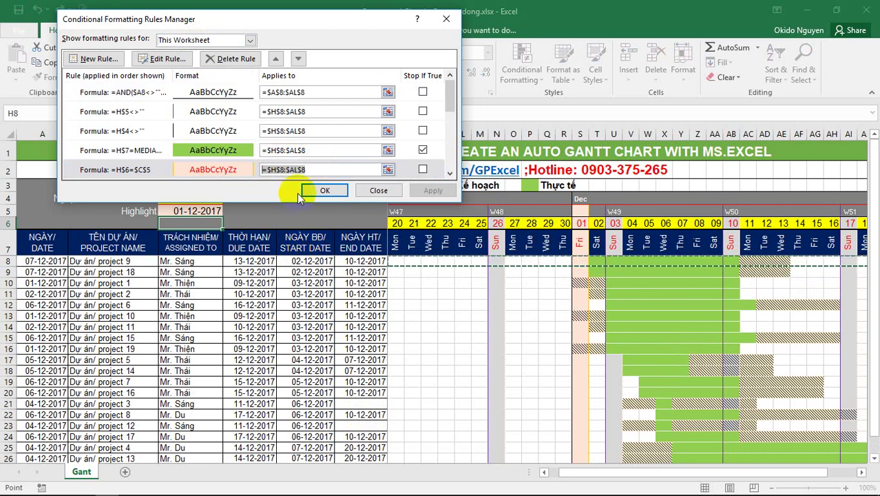
{"action": "left_click", "coordinate": [312, 169]}
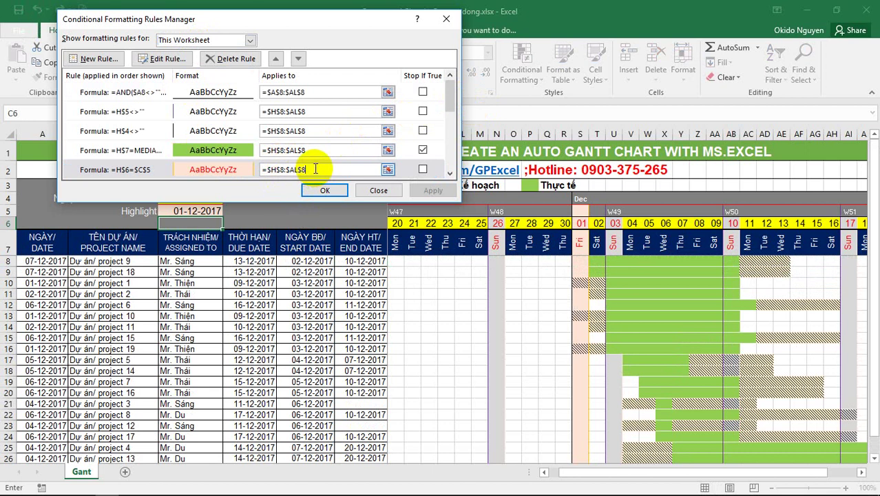
{"action": "double_click", "coordinate": [186, 169]}
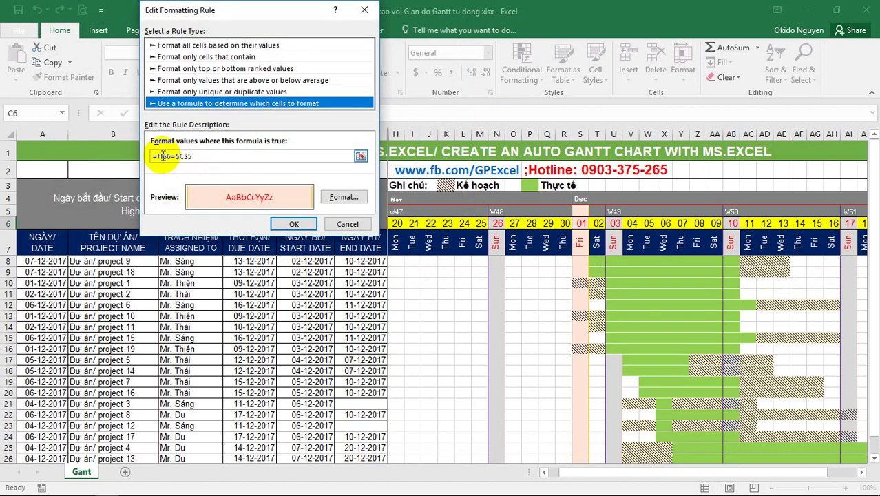
Re-anchor the highlight formula to =H$6=$C$5 and save the rule
{"action": "left_click", "coordinate": [159, 156]}
{"action": "key", "text": "Delete"}
{"action": "left_click", "coordinate": [163, 154]}
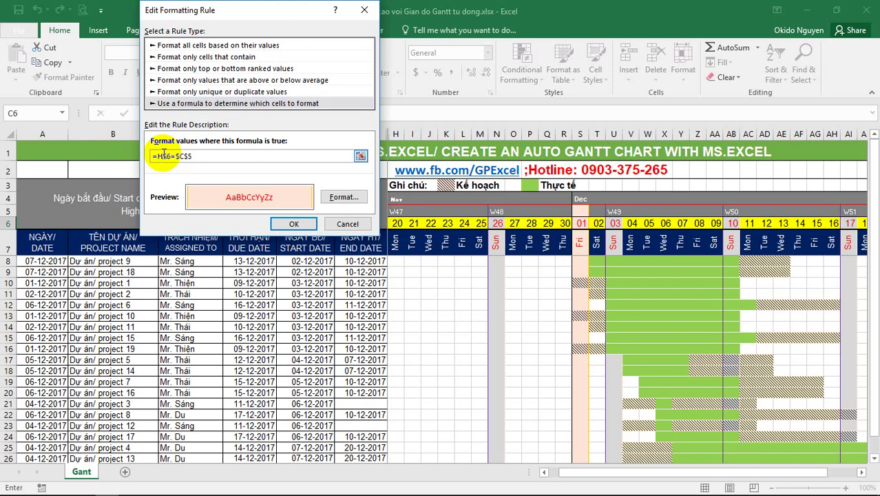
{"action": "type", "text": "$"}
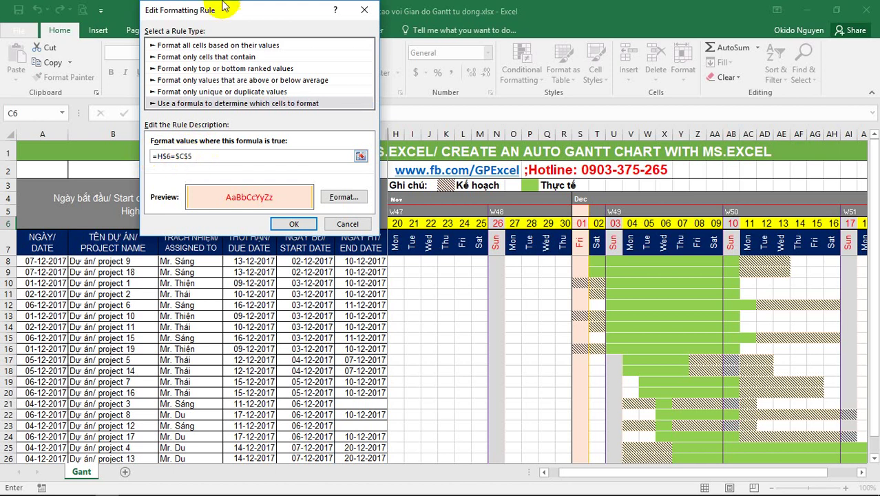
{"action": "left_click_drag", "start_coordinate": [222, 11], "coordinate": [352, 39]}
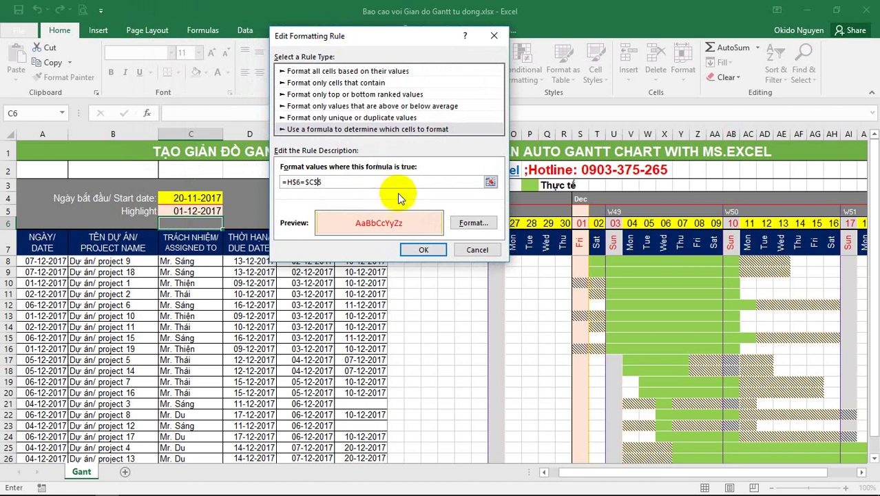
{"action": "left_click", "coordinate": [417, 252]}
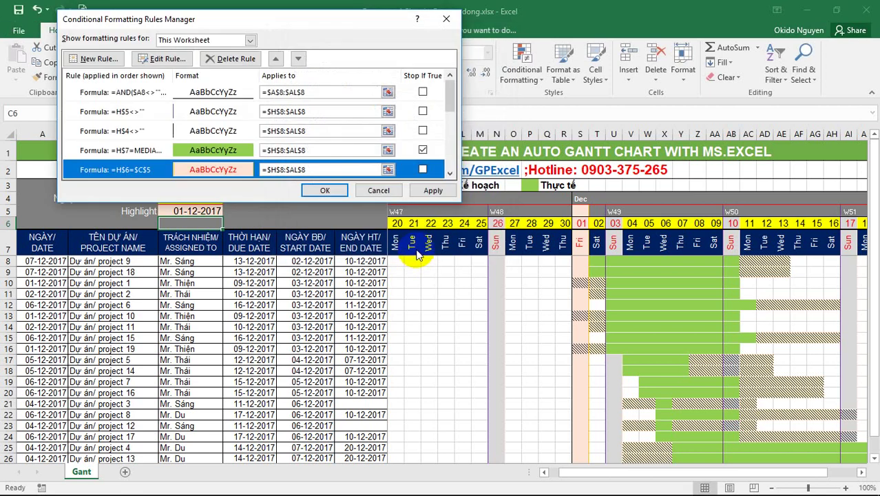
Select the green actual-progress rule, apply all rules, and close the manager
{"action": "mouse_move", "coordinate": [451, 104]}
{"action": "left_mouse_down"}
{"action": "mouse_move", "coordinate": [454, 136]}
{"action": "mouse_move", "coordinate": [453, 77]}
{"action": "left_mouse_up"}
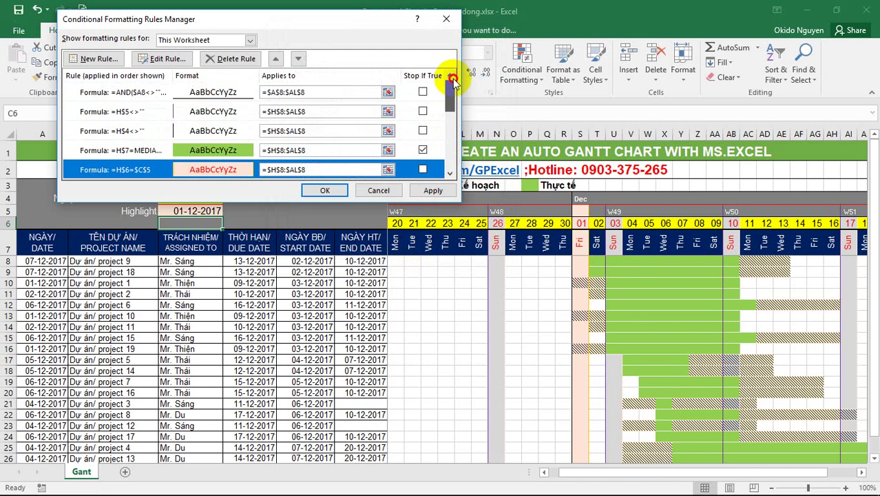
{"action": "left_click", "coordinate": [208, 151]}
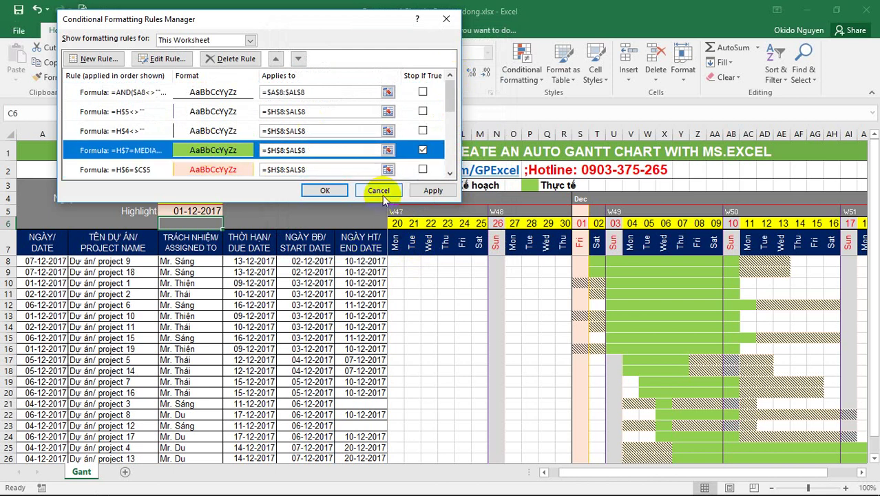
{"action": "left_click", "coordinate": [432, 191]}
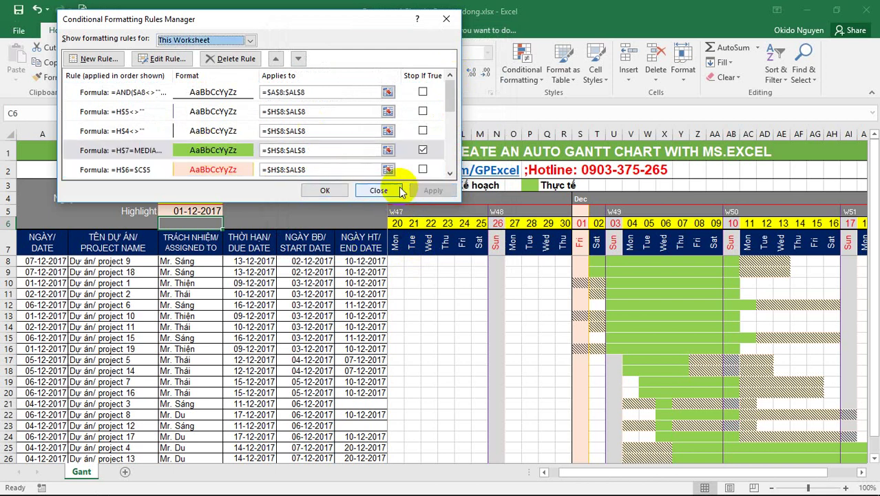
{"action": "left_click", "coordinate": [323, 192]}
{"action": "scroll", "coordinate": [298, 349], "scroll_direction": "down", "scroll_amount": 1, "text": "ctrl"}
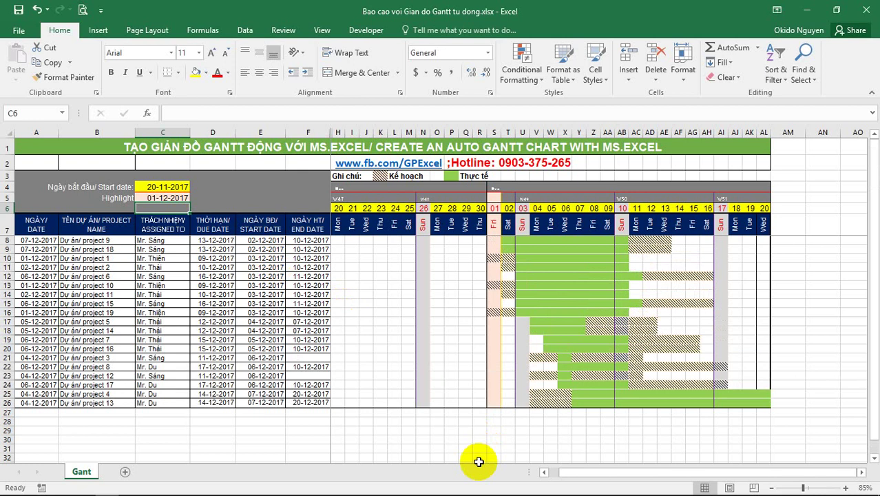
Show the hidden icons in the Windows notification area
{"action": "mouse_move", "coordinate": [155, 486]}
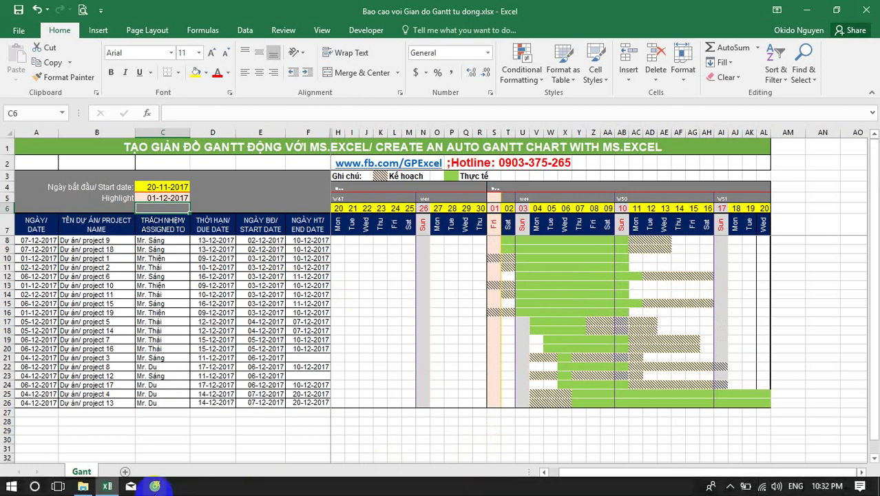
{"action": "mouse_move", "coordinate": [105, 489]}
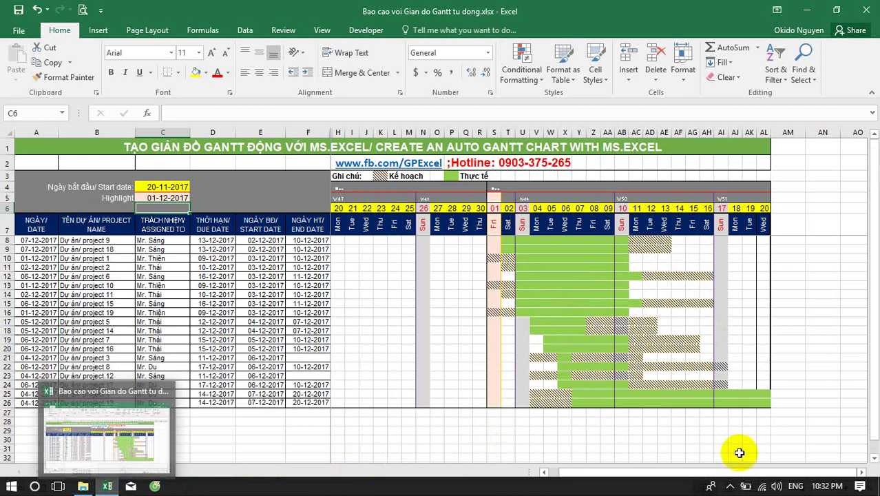
{"action": "left_click", "coordinate": [732, 487]}
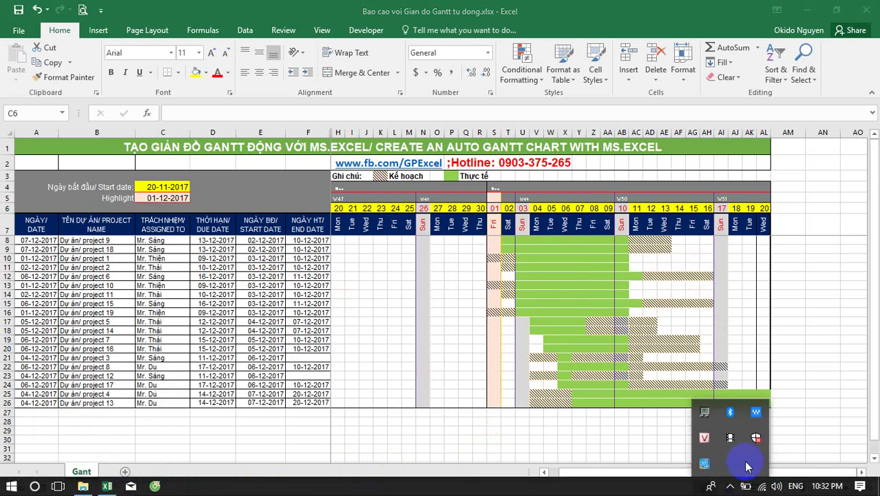